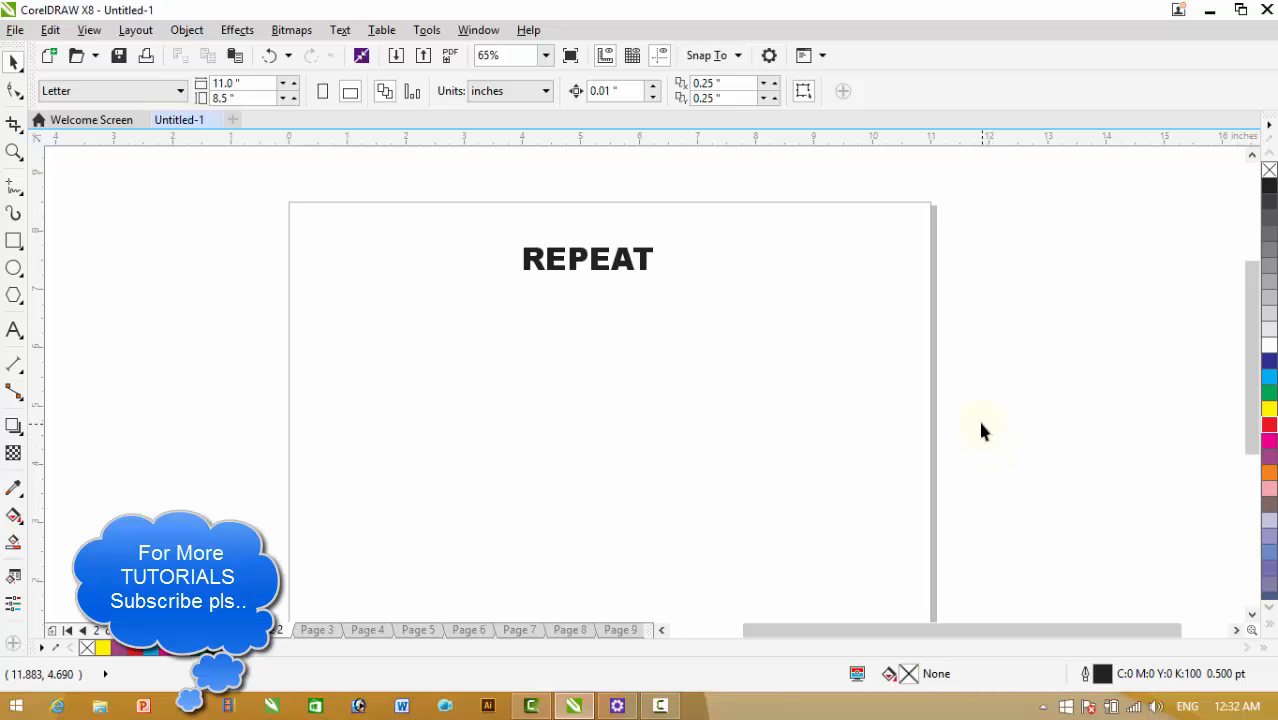
Draw a rectangle about 0.96 by 0.79 inches below the REPEAT title near the page's left edge and fill it with cyan
click(14, 240)
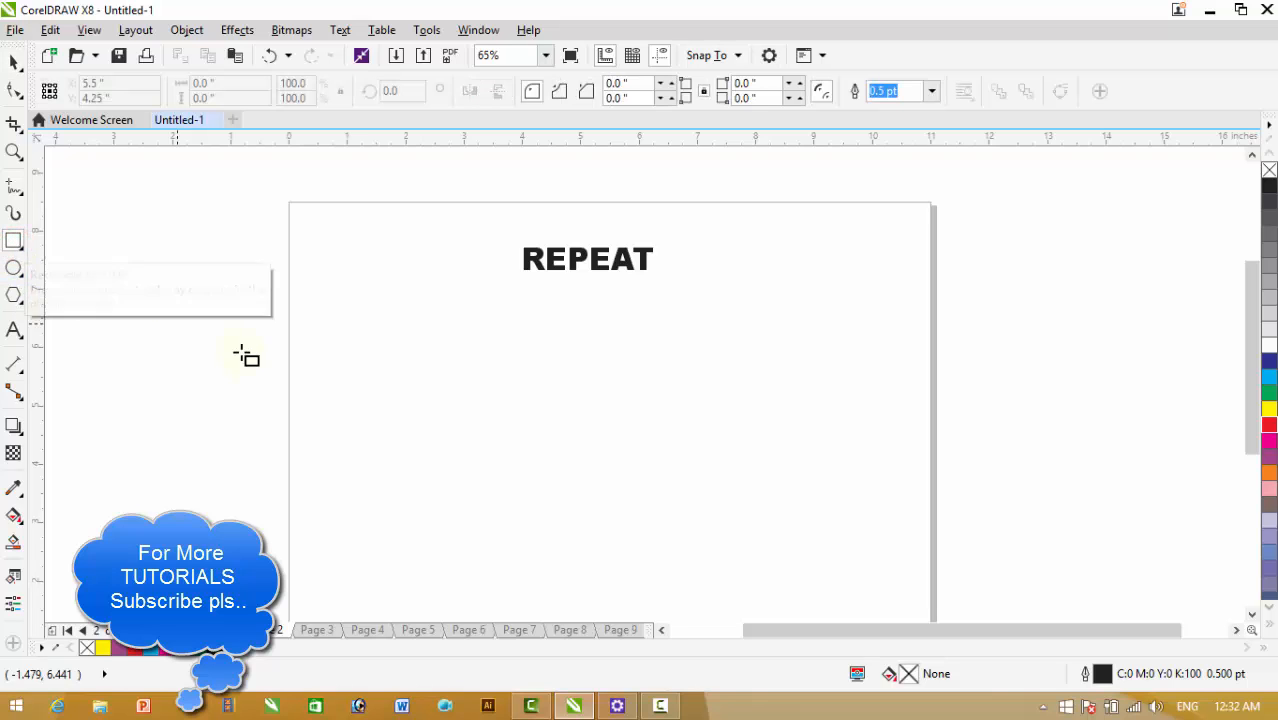
drag(343, 329, 400, 376)
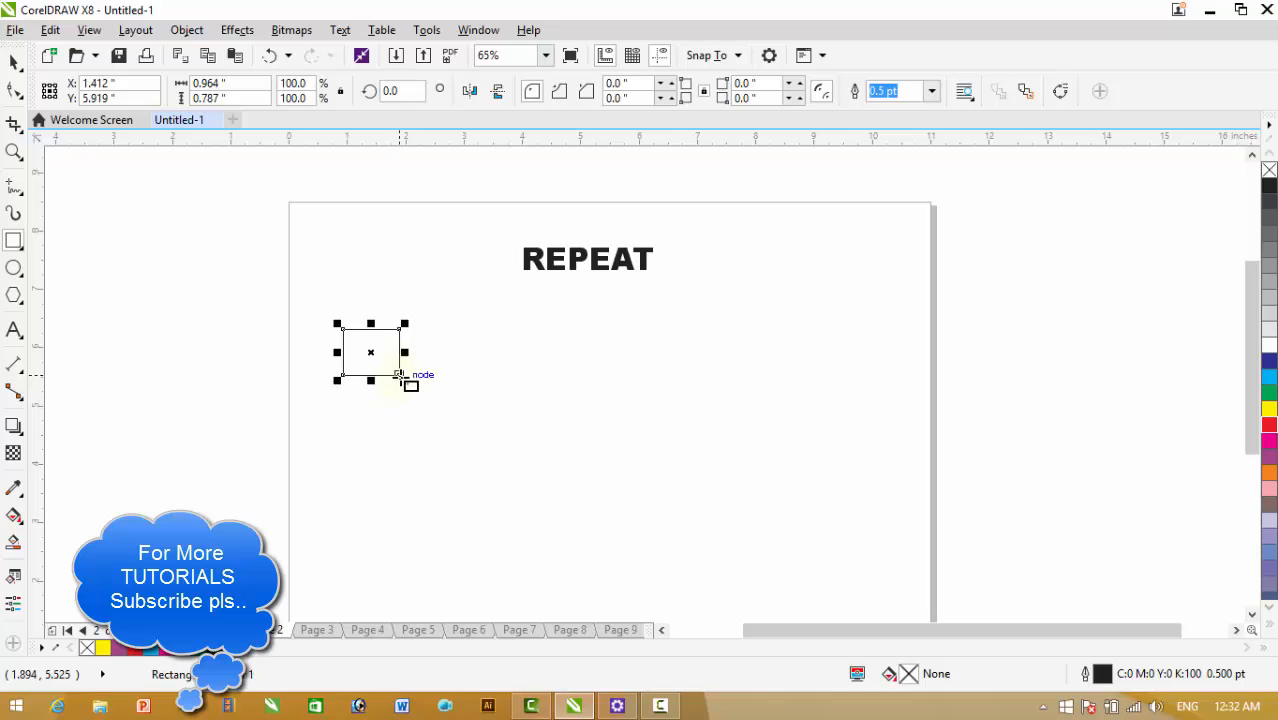
click(1267, 380)
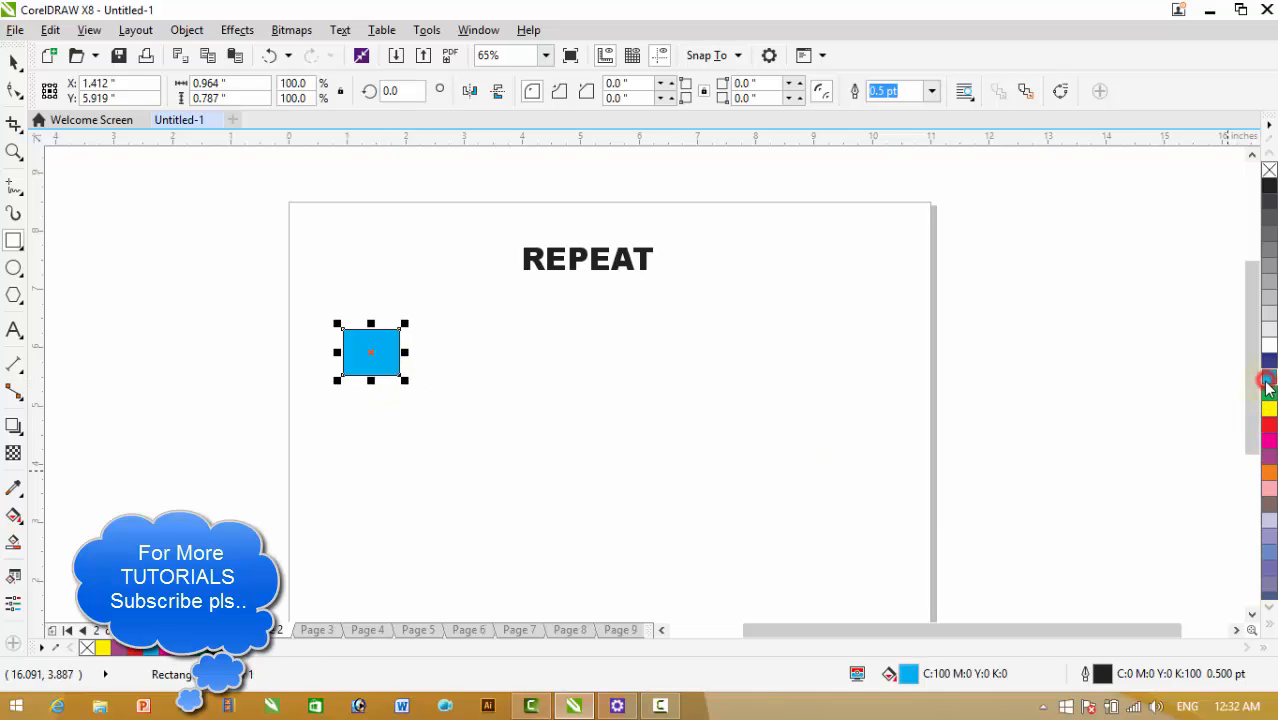
Place a copy of the cyan rectangle directly to its right on the same level, about 1.16 inches from centre to centre
click(470, 428)
click(374, 358)
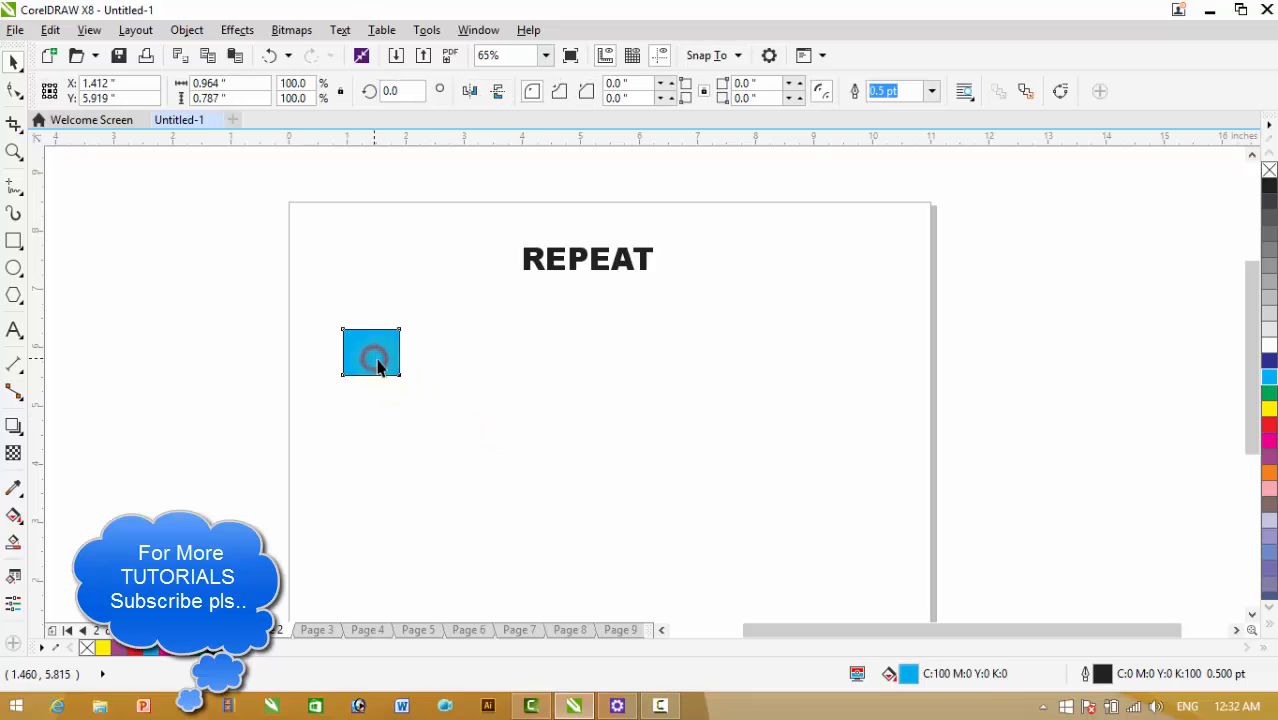
drag(378, 366, 462, 372)
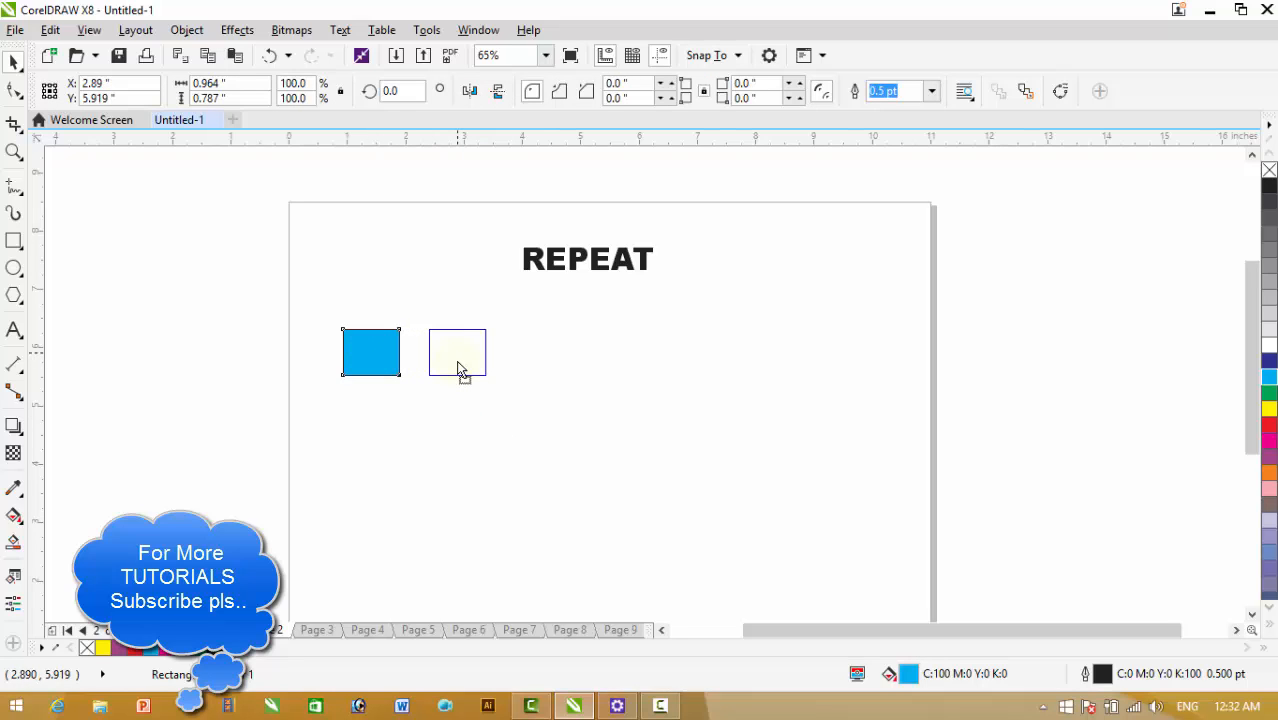
drag(458, 368, 440, 366)
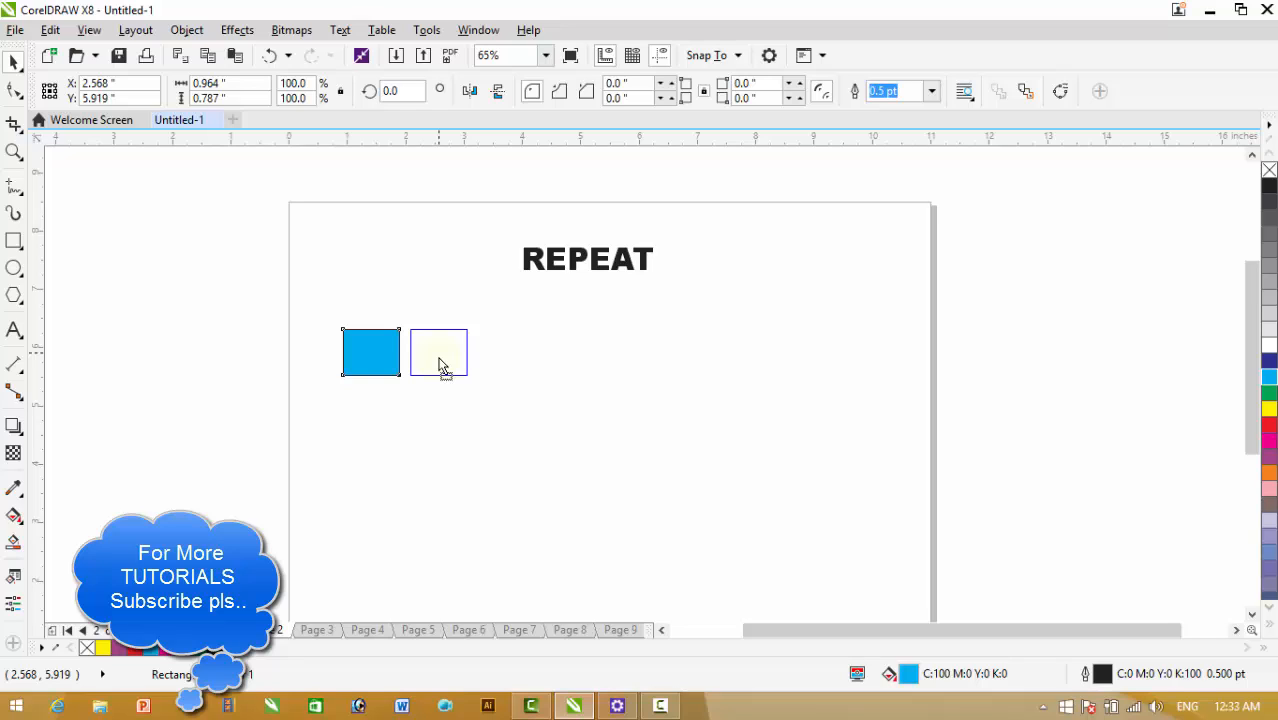
click(440, 366)
click(440, 366)
Repeat the rectangle duplication seven more times to extend the evenly spaced row to the page's right edge
key(ctrl+r)
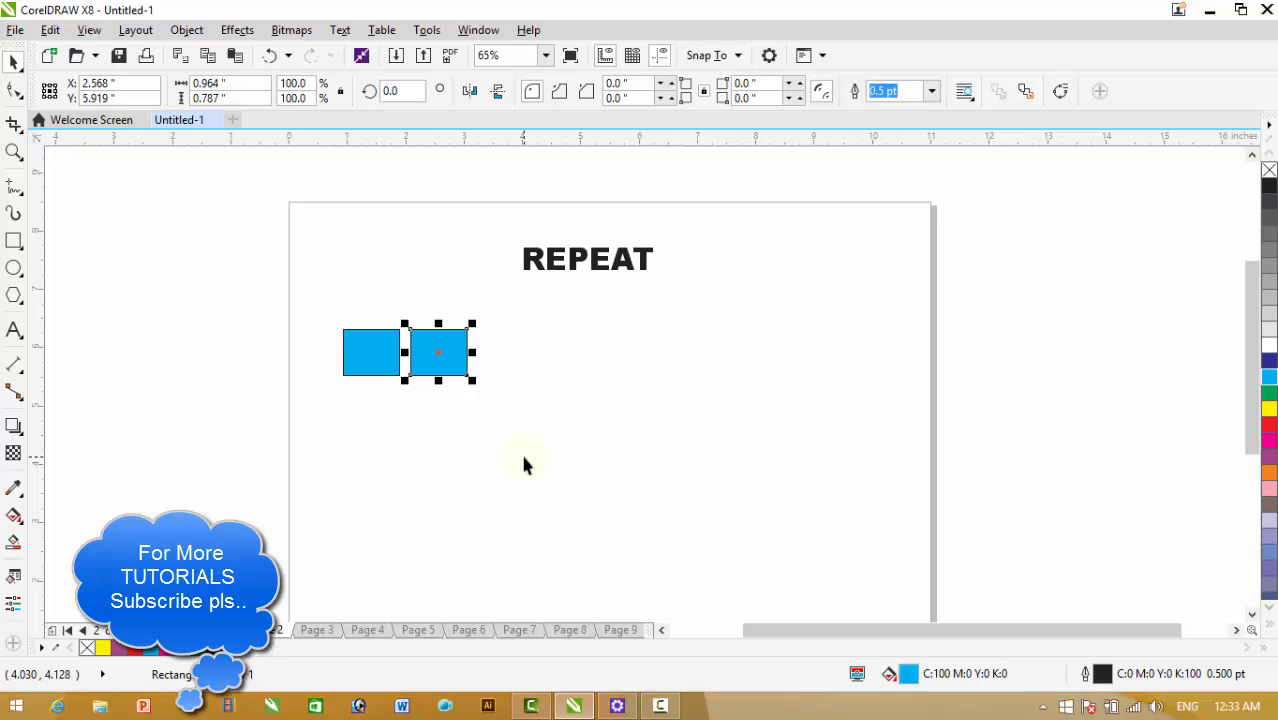
key(ctrl+r)
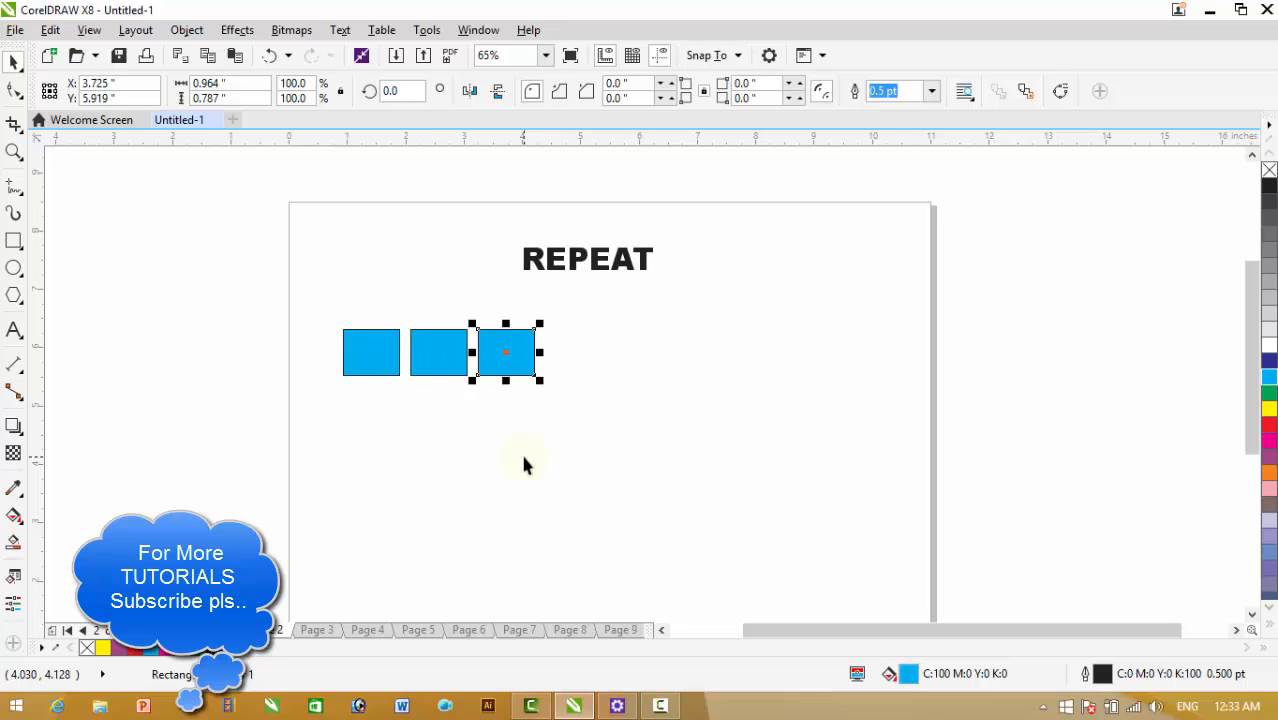
key(ctrl+r)
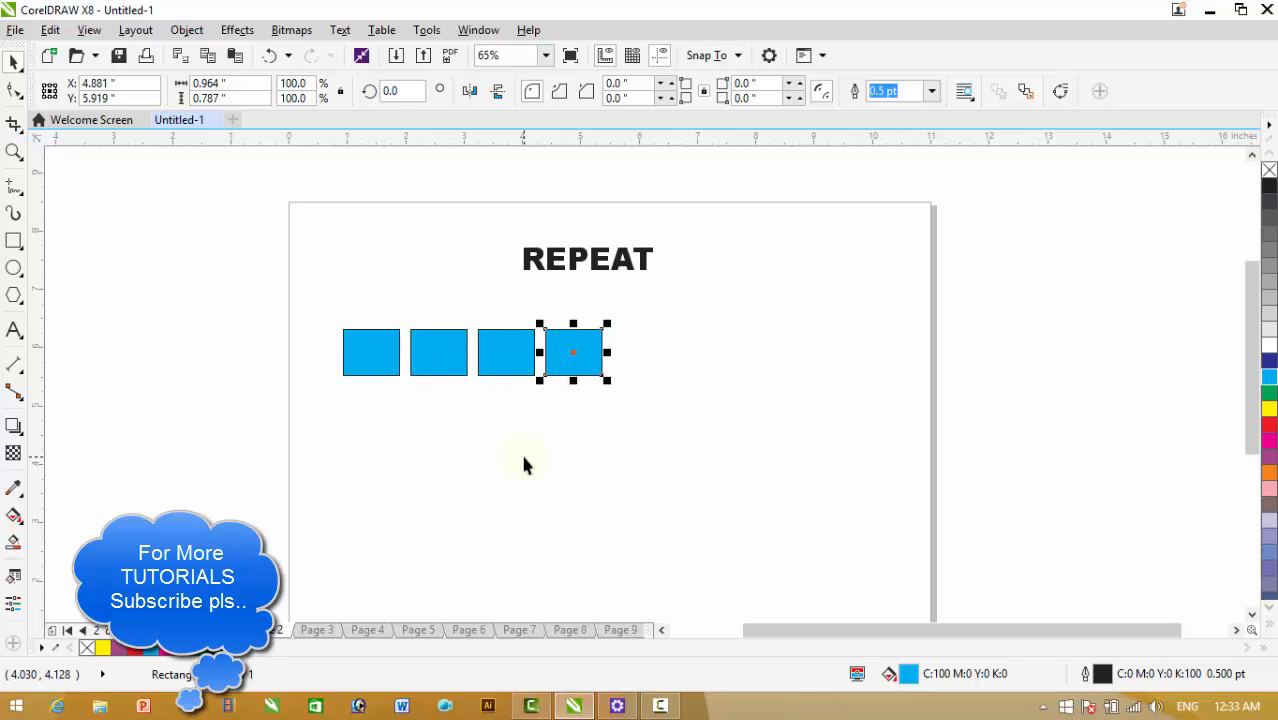
key(ctrl+r)
key(ctrl+r)
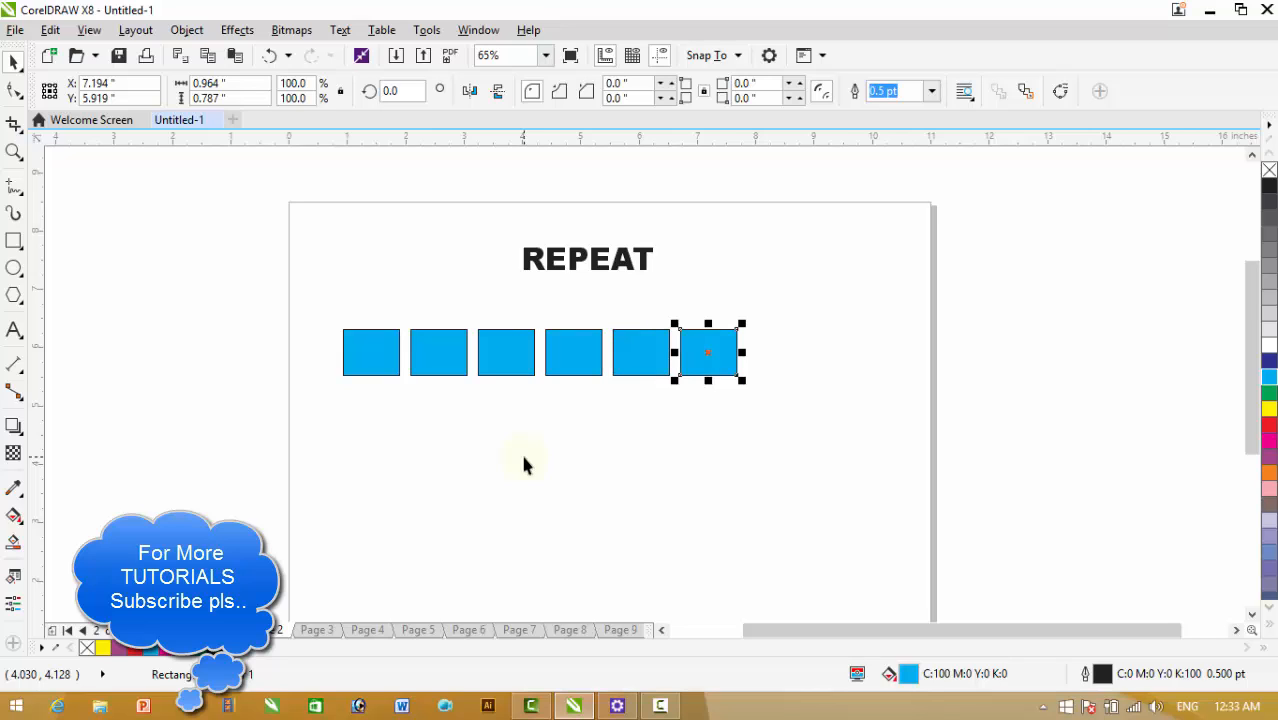
key(ctrl+r)
key(ctrl+r)
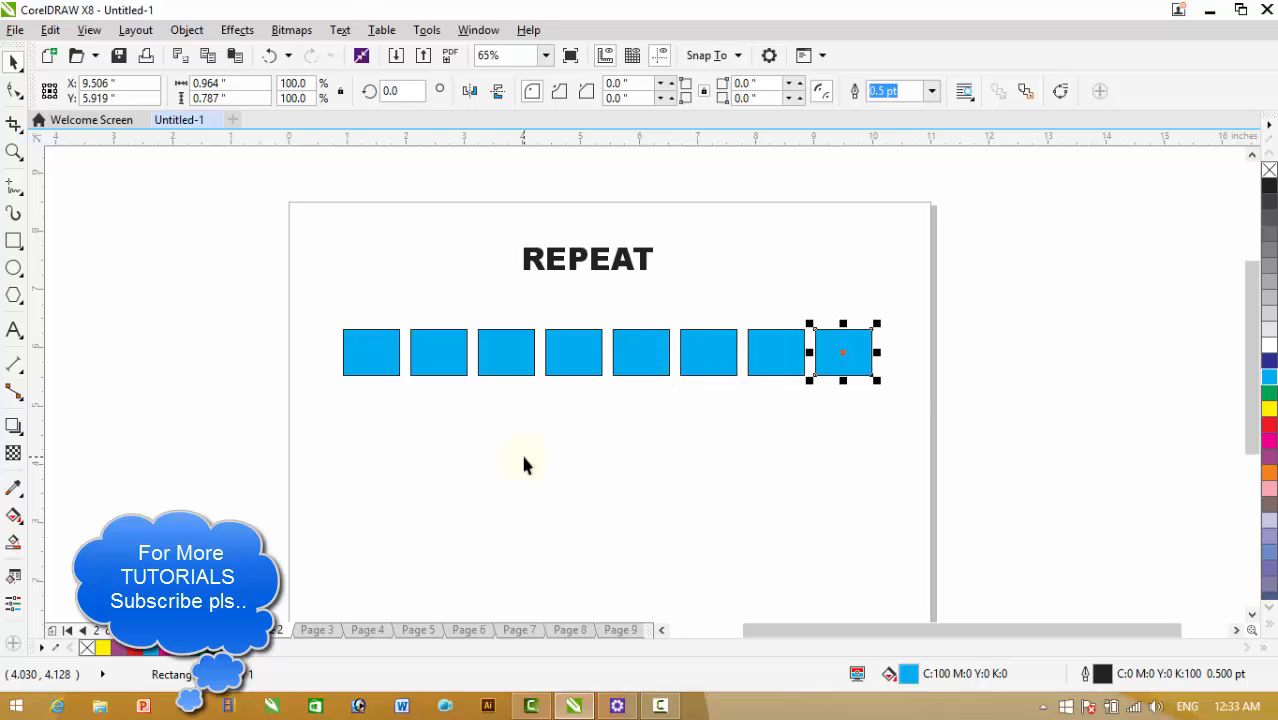
key(ctrl+r)
click(523, 464)
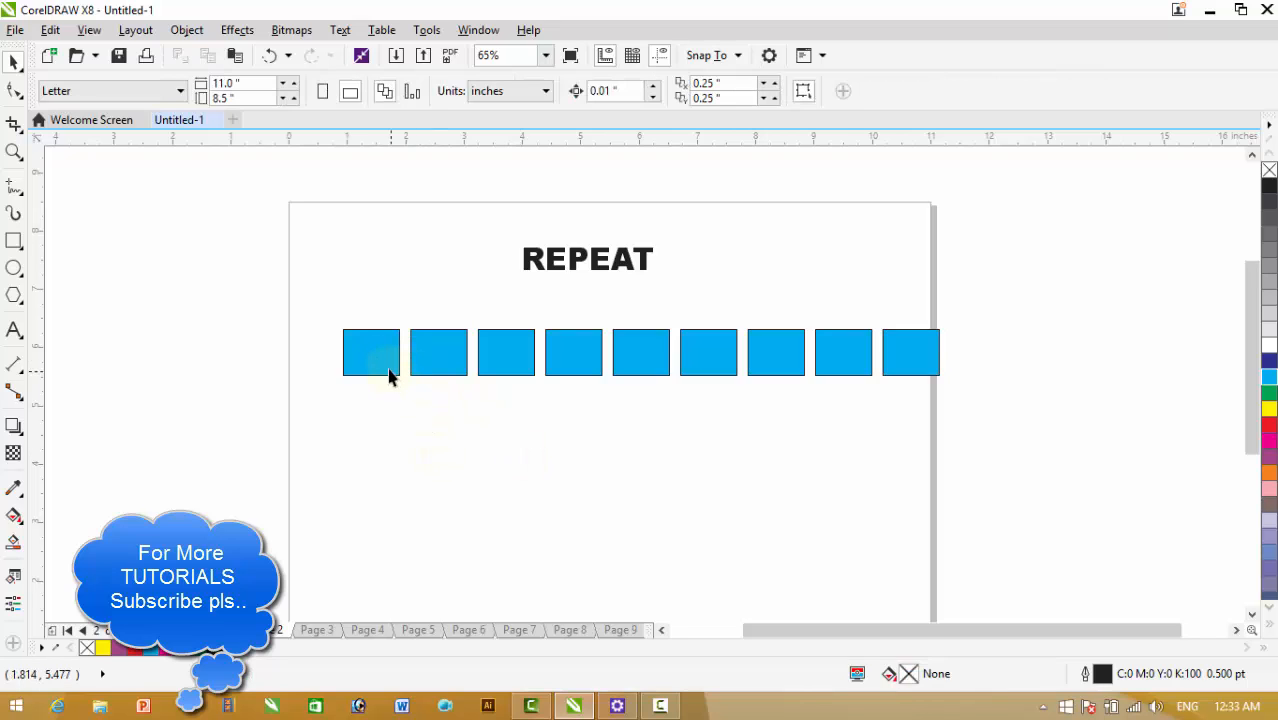
click(425, 360)
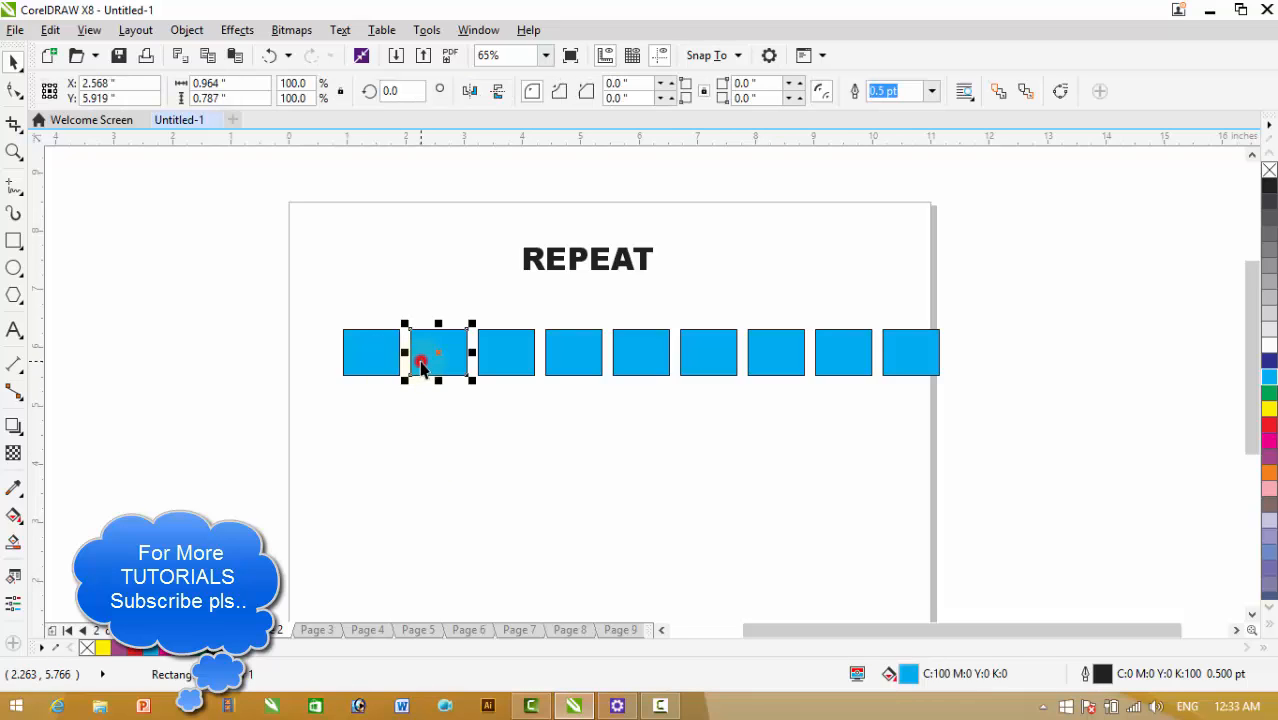
click(497, 428)
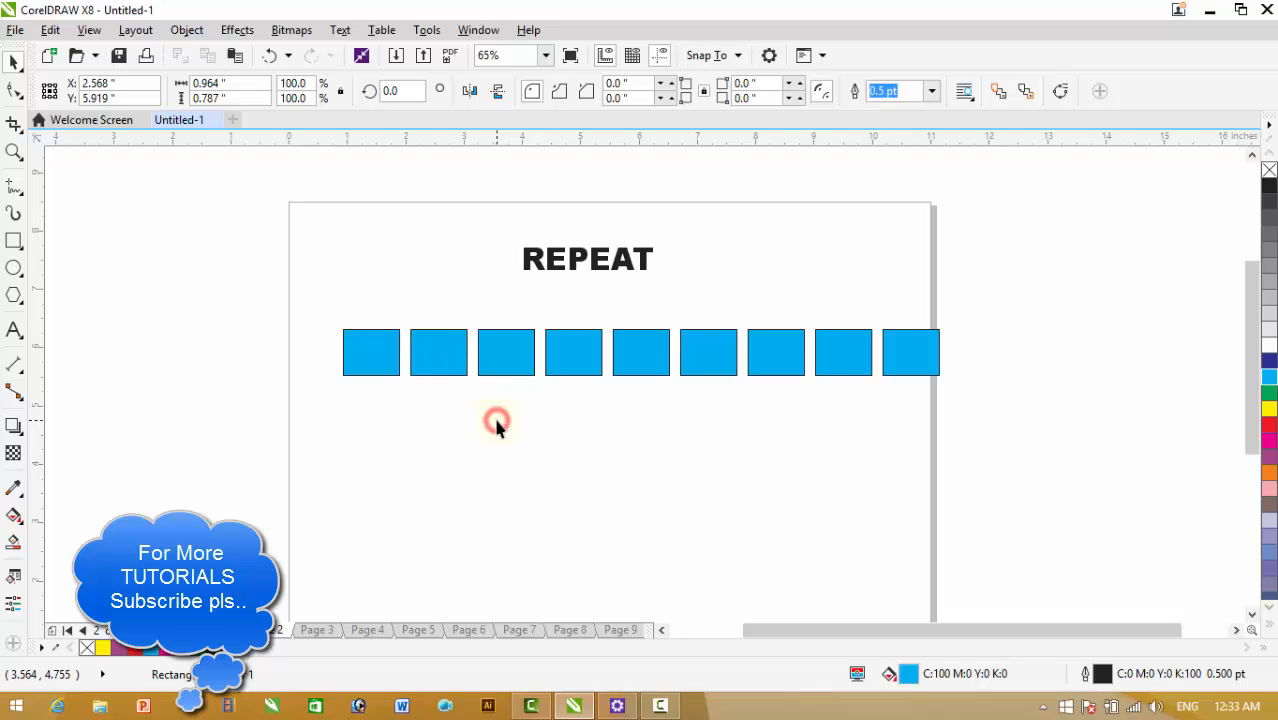
click(312, 303)
click(448, 442)
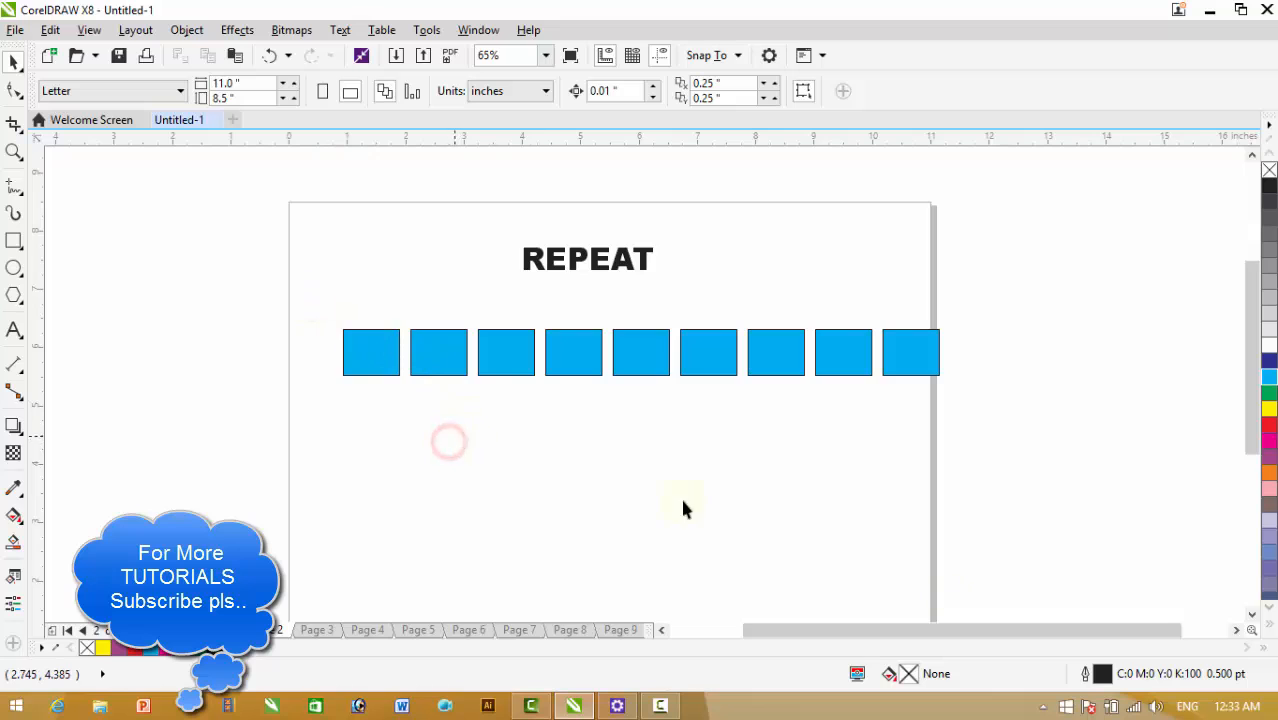
Select the whole row of cyan rectangles below the title and delete it
click(1252, 614)
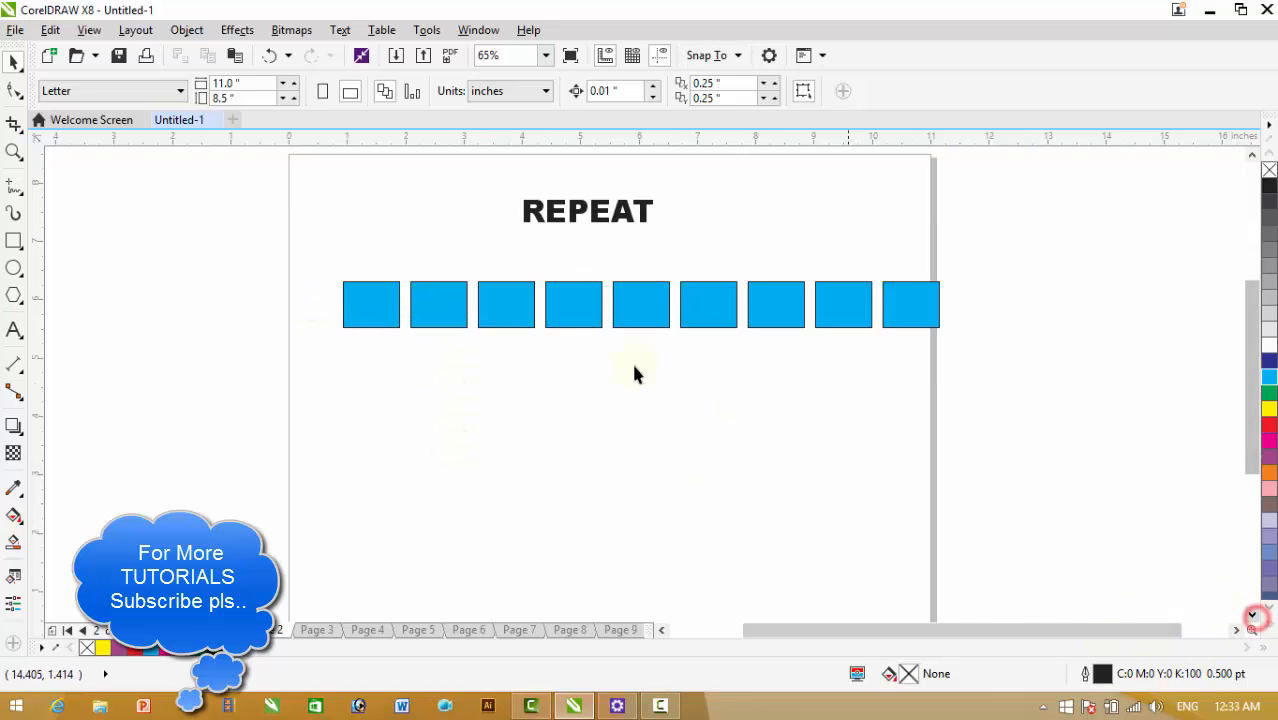
drag(290, 258, 958, 440)
key(Delete)
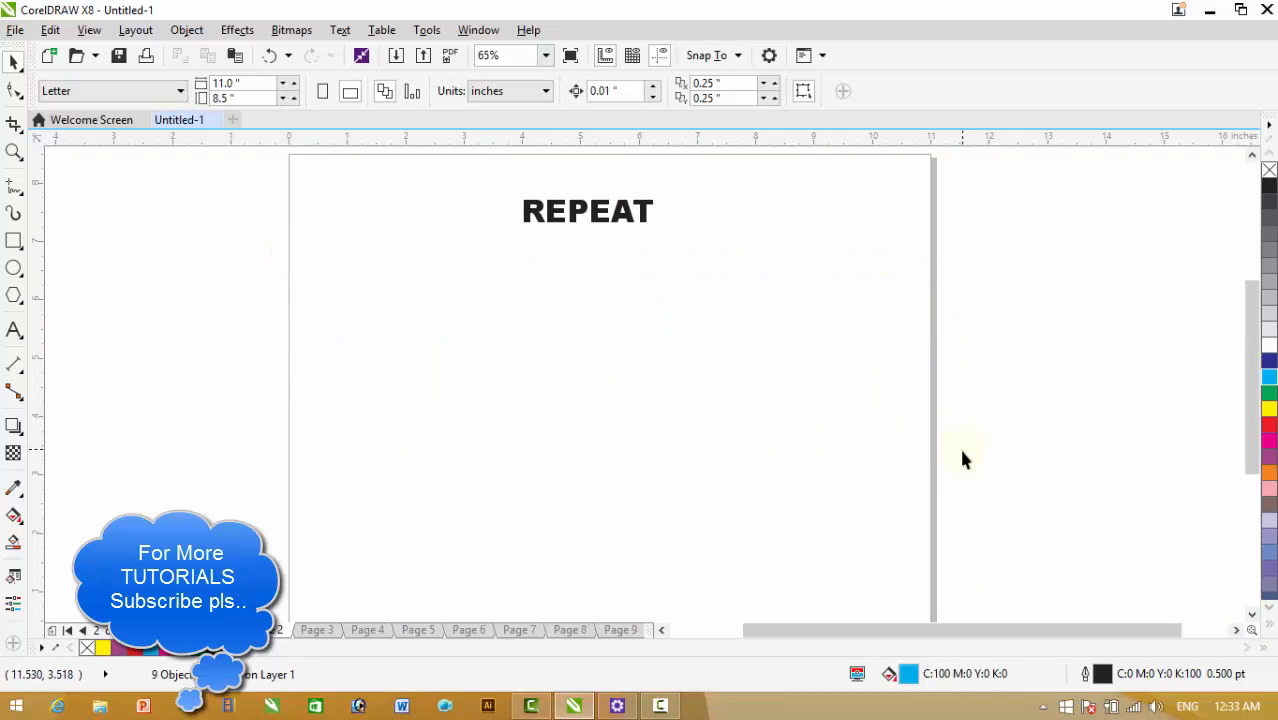
click(417, 380)
Draw a straight horizontal line about 10.25 inches long across the page just below the REPEAT title with the Freehand tool
click(14, 186)
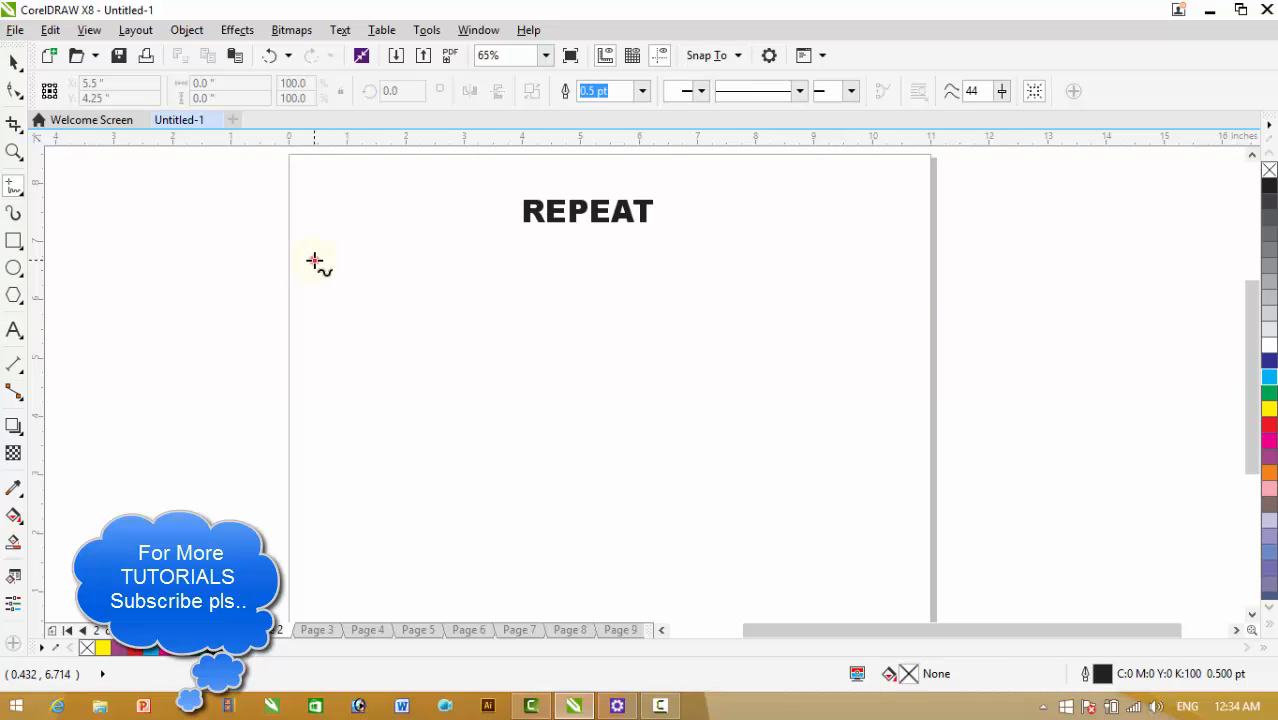
drag(314, 260, 338, 265)
ctrl+click(911, 292)
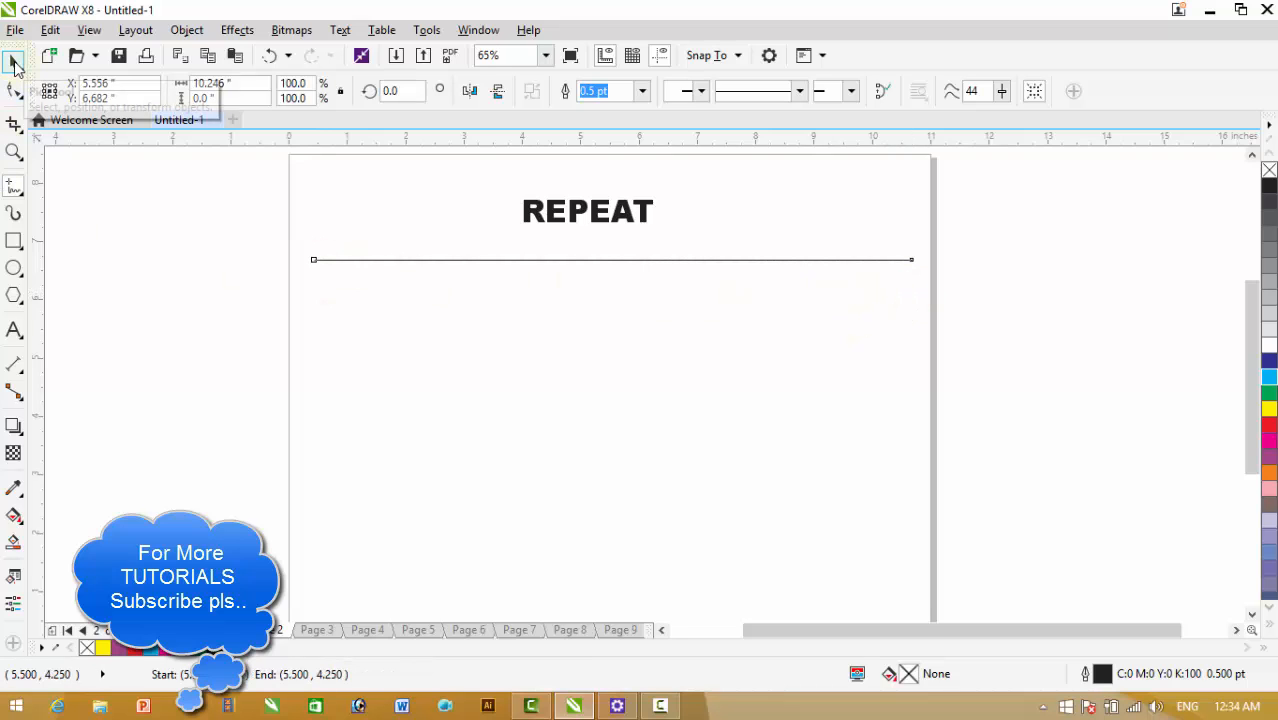
click(14, 63)
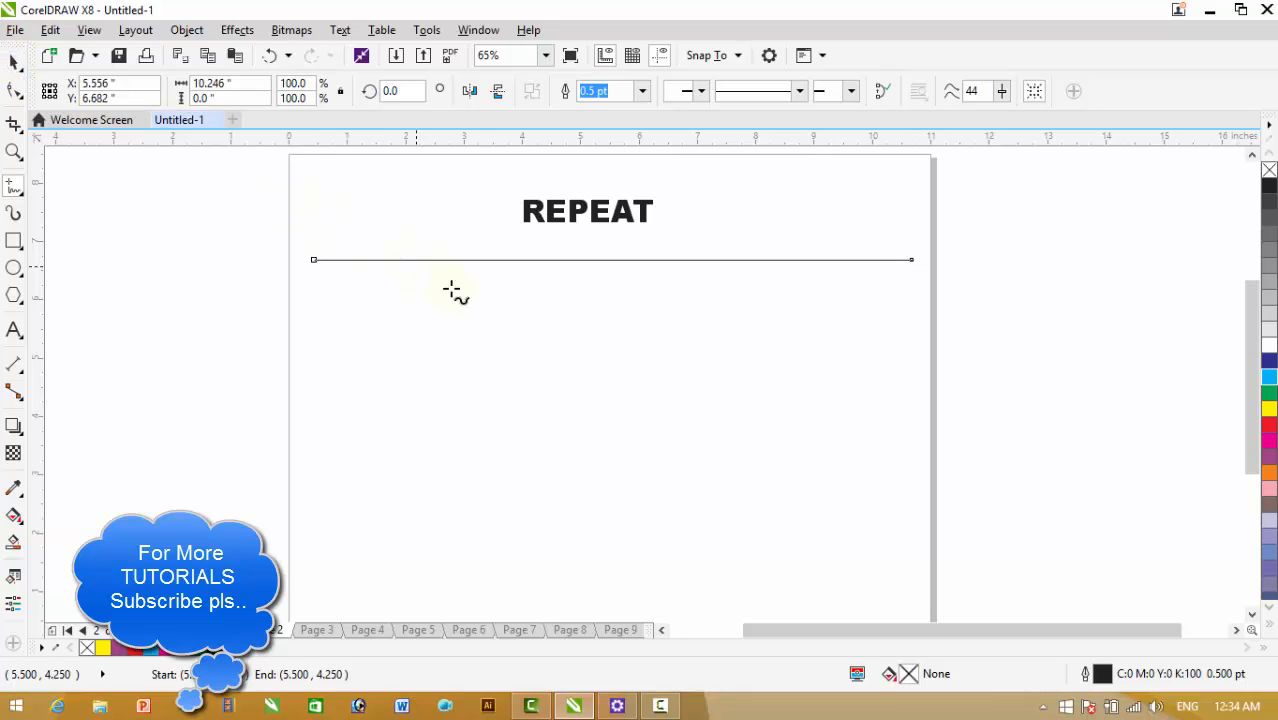
click(362, 298)
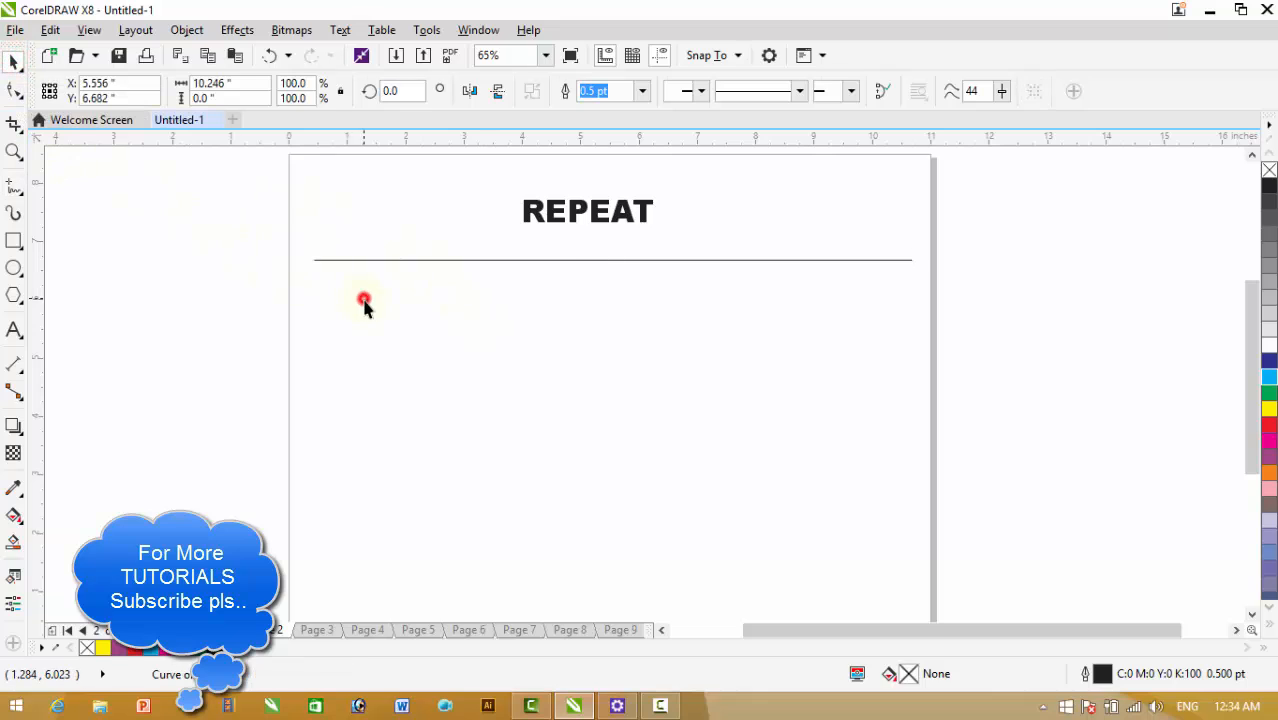
Place a copy of the horizontal line about 0.5 inches straight below the original
click(564, 262)
drag(565, 268, 567, 289)
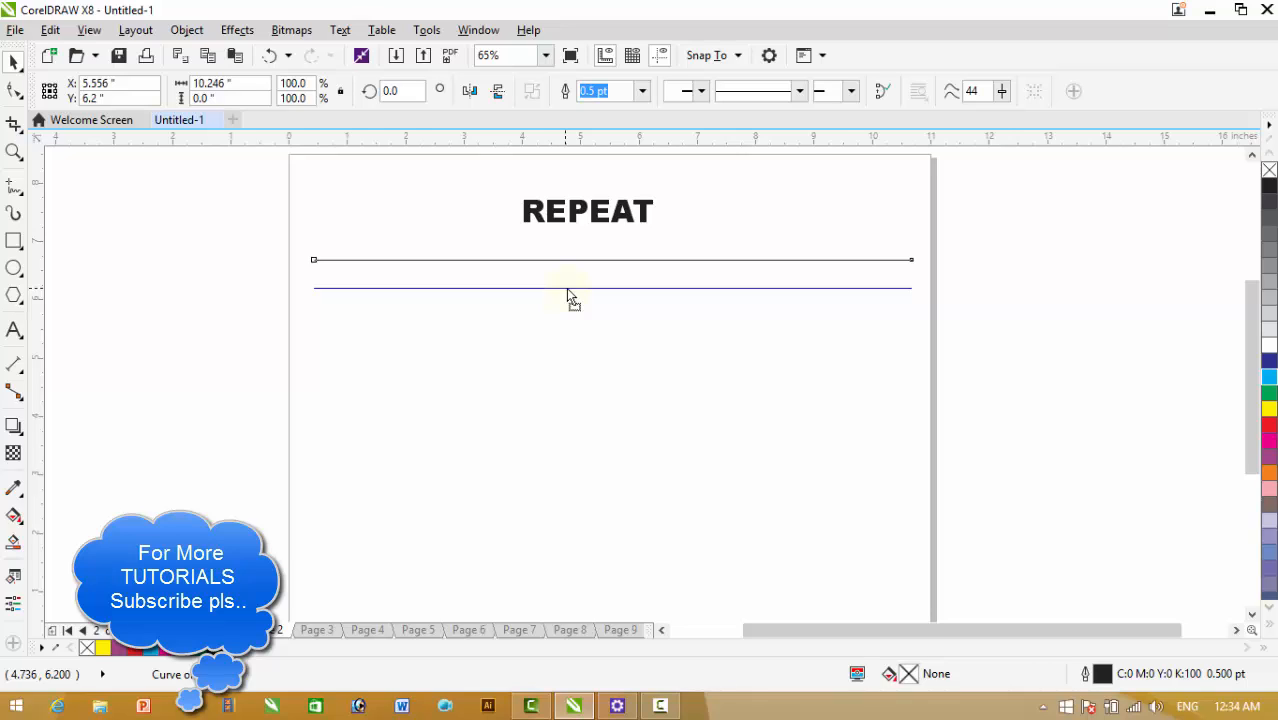
drag(566, 288, 567, 289)
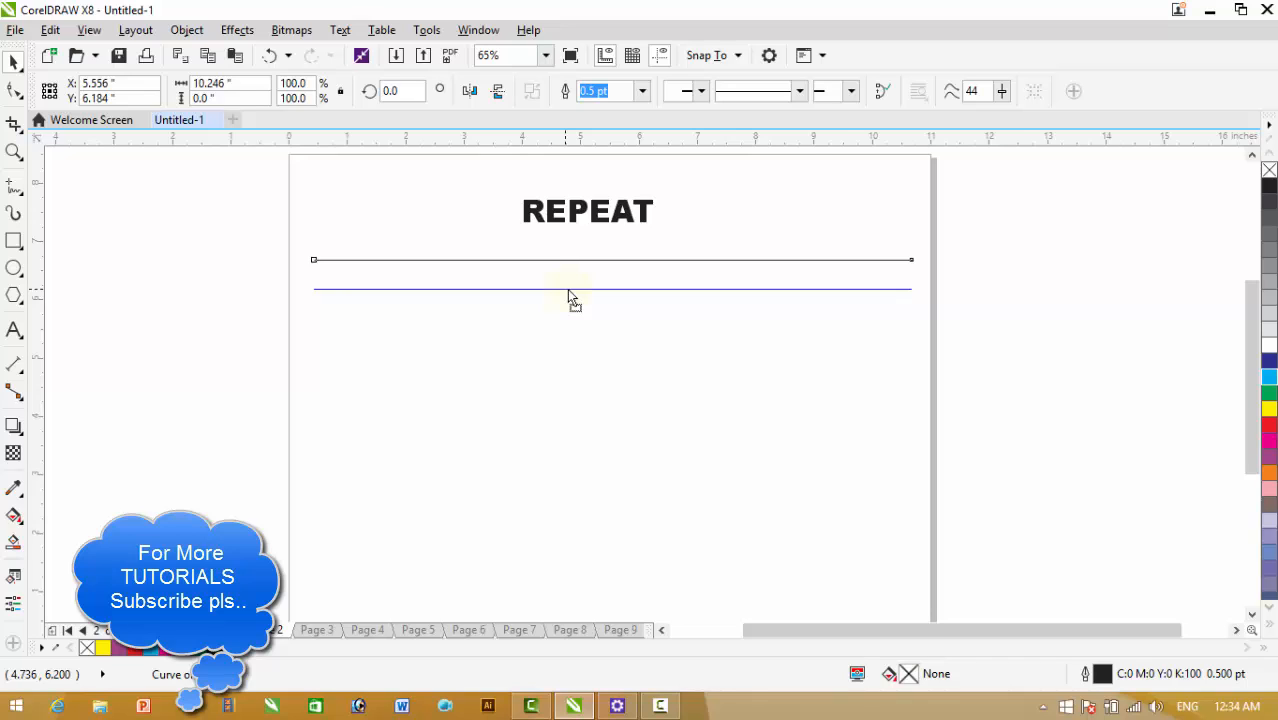
click(567, 290)
click(568, 290)
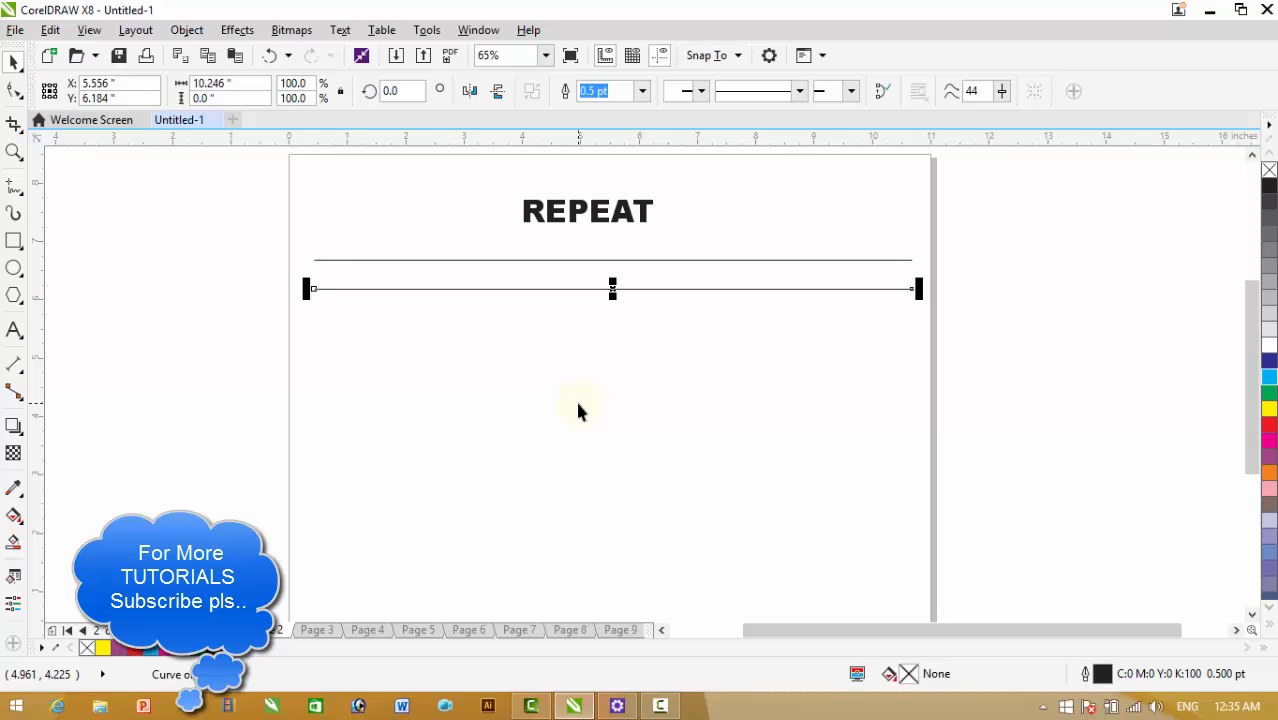
Repeat the line duplication thirteen more times to fill the page downwards with evenly spaced lines
key(ctrl+r)
key(ctrl+r)
key(ctrl+r)
key(ctrl+r)
key(ctrl+r)
key(ctrl+r)
key(ctrl+r)
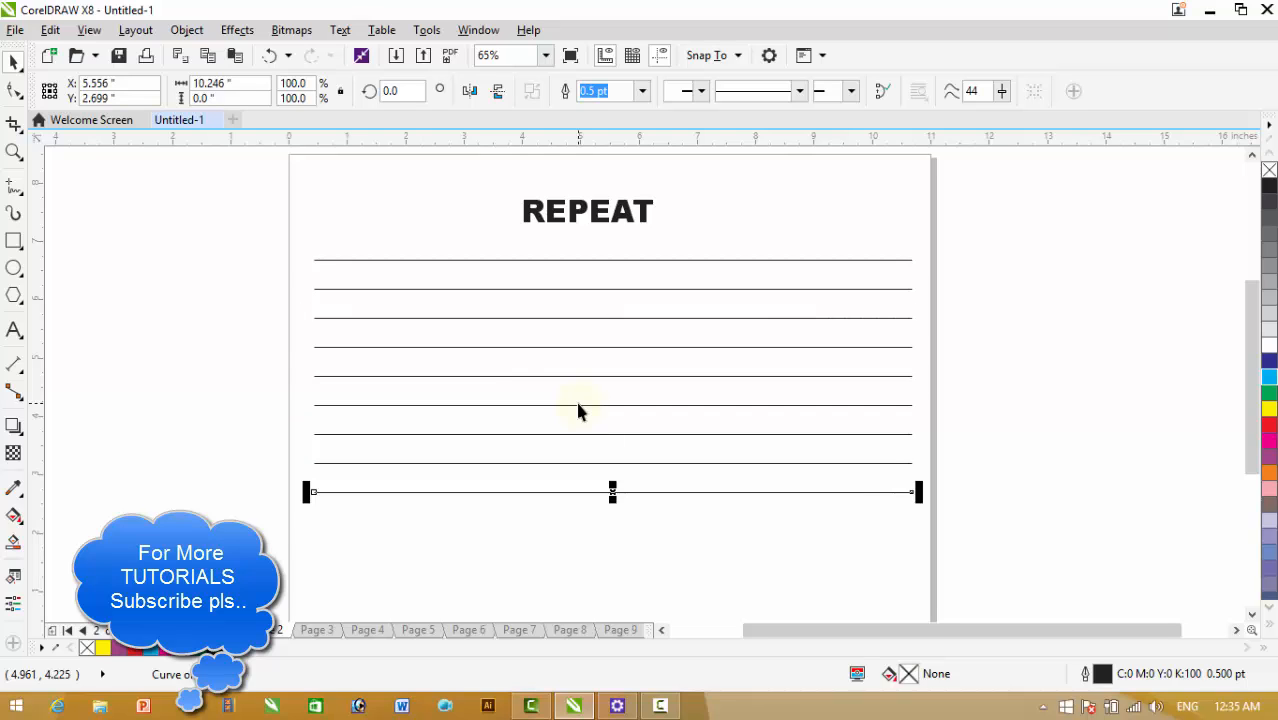
key(ctrl+r)
key(ctrl+r)
key(ctrl+r)
key(ctrl+r)
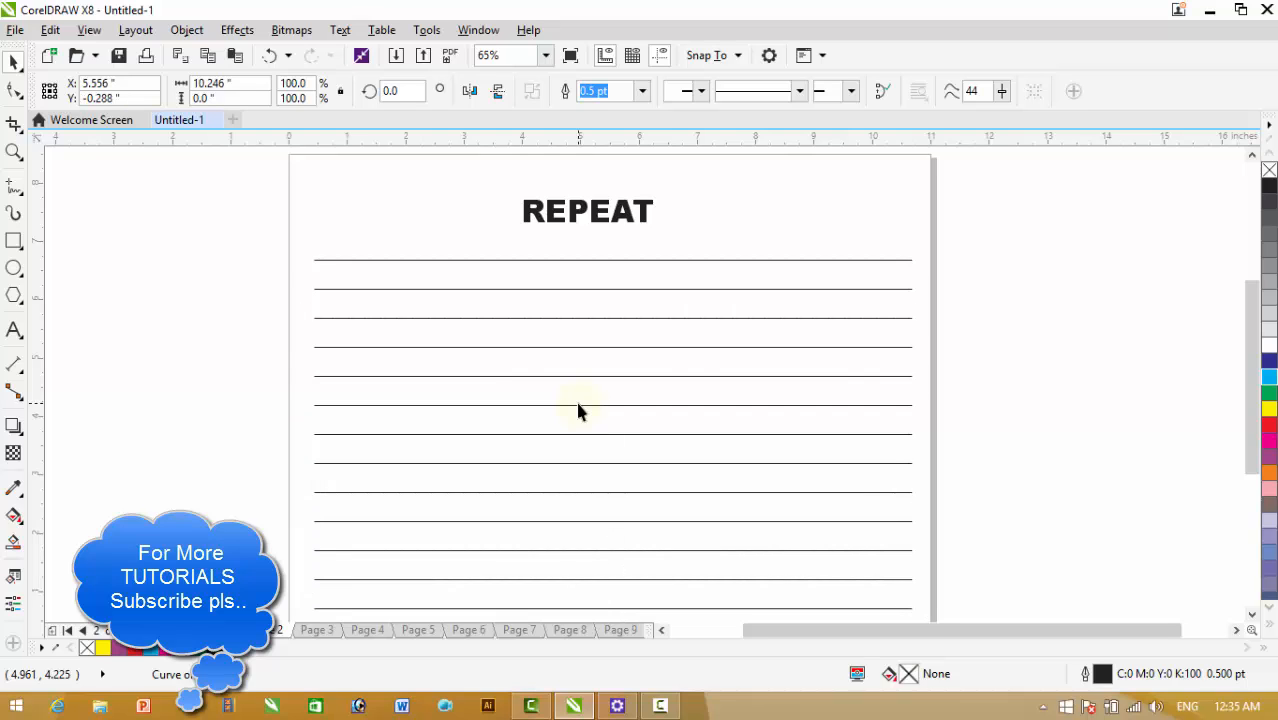
Delete the lowest horizontal line, which lies below the page's bottom edge
scroll(703, 489, down, 2)
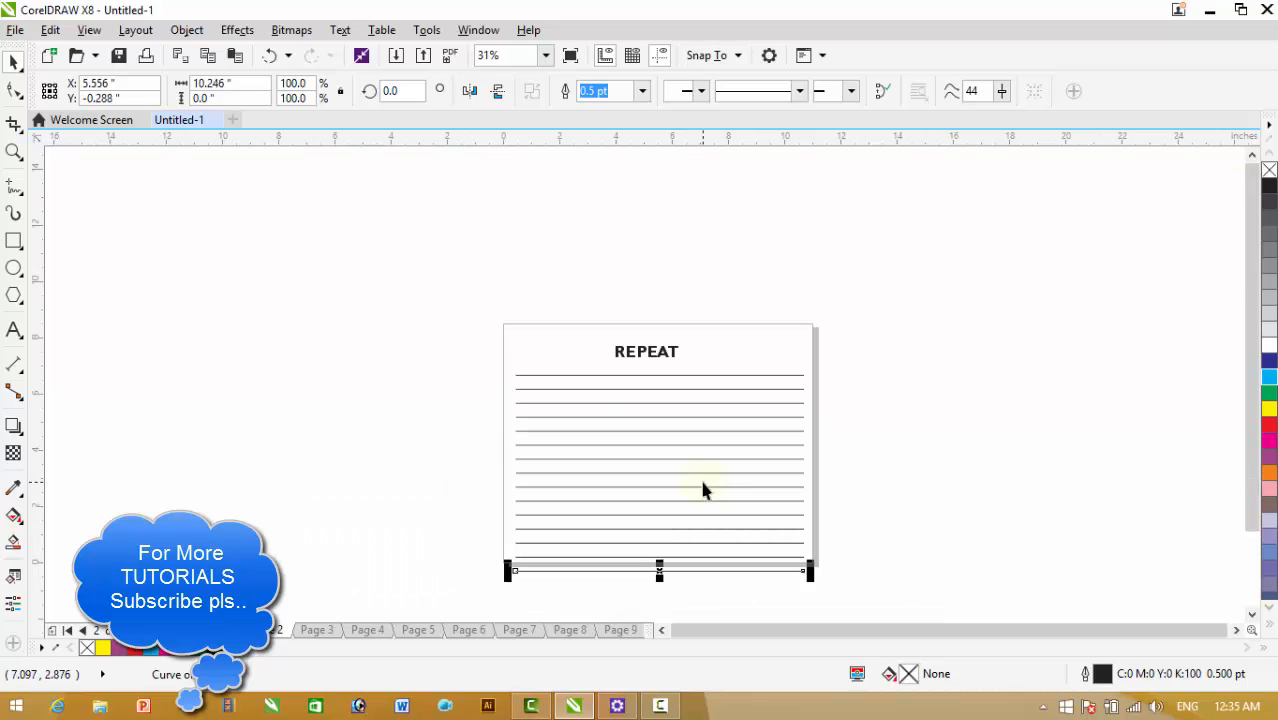
click(914, 402)
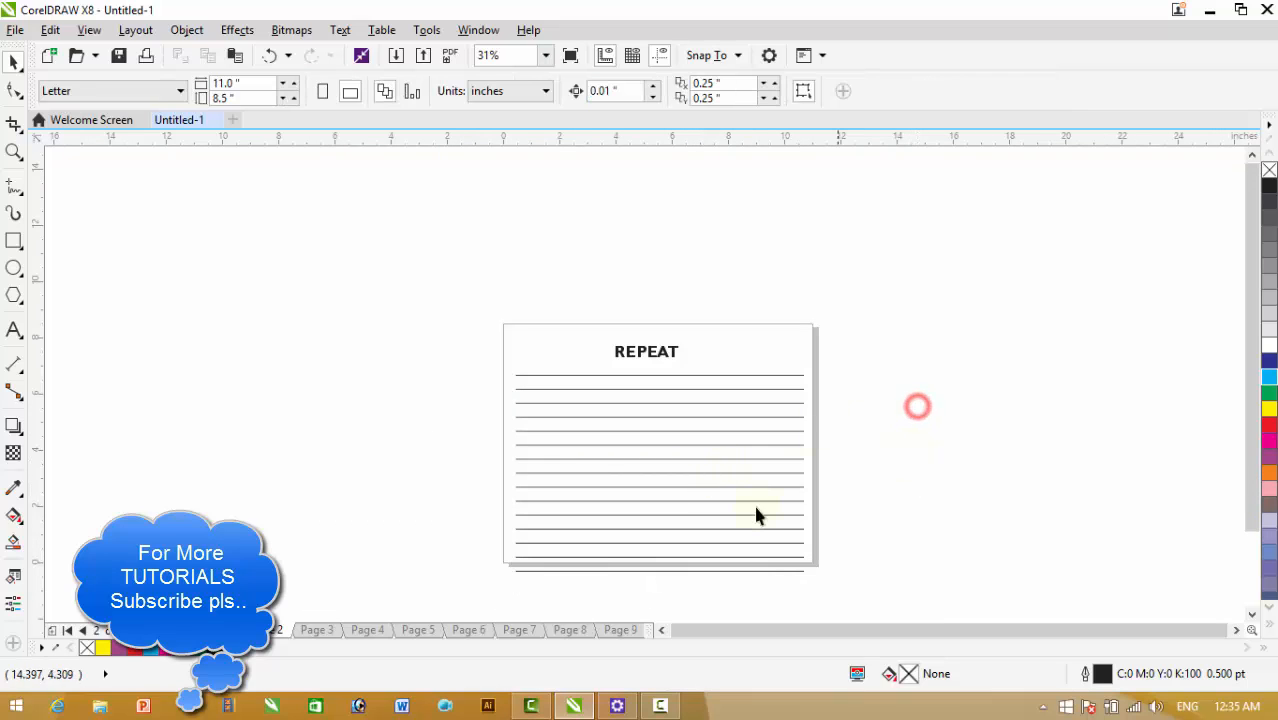
click(598, 570)
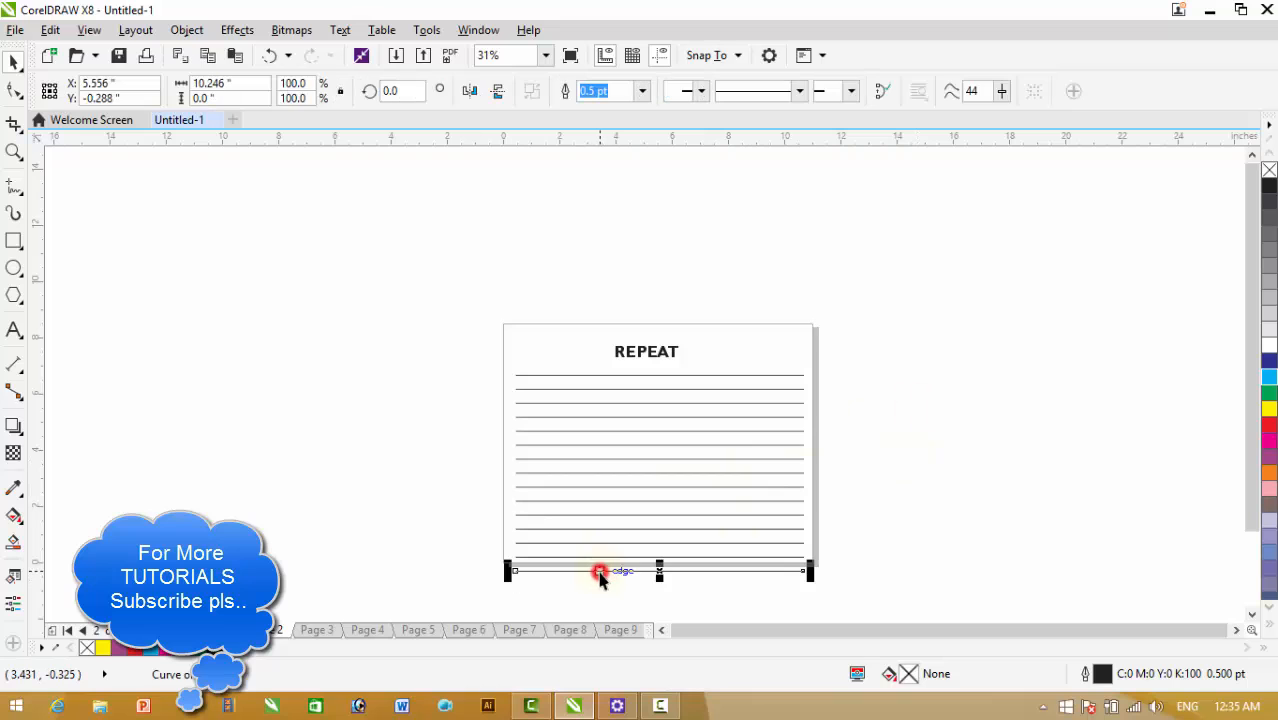
key(Delete)
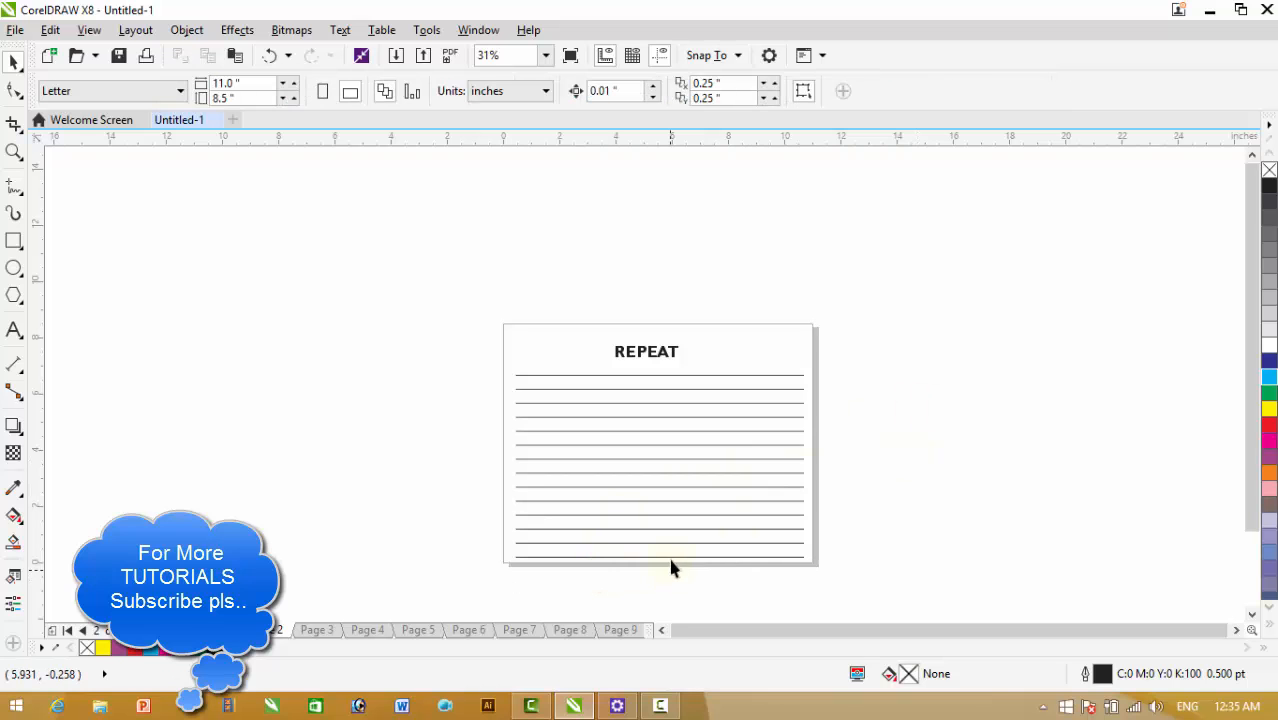
Select all the remaining horizontal lines below the title and delete them
click(12, 153)
drag(444, 300, 846, 582)
click(14, 62)
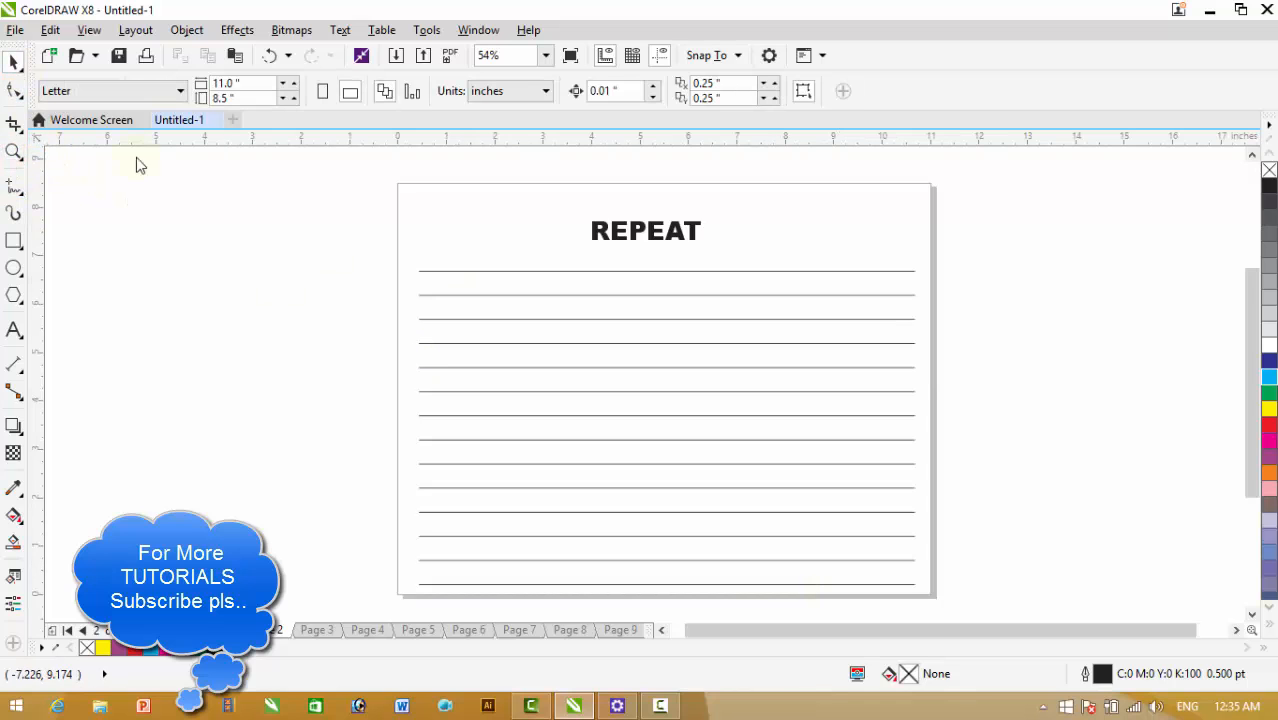
drag(375, 260, 941, 591)
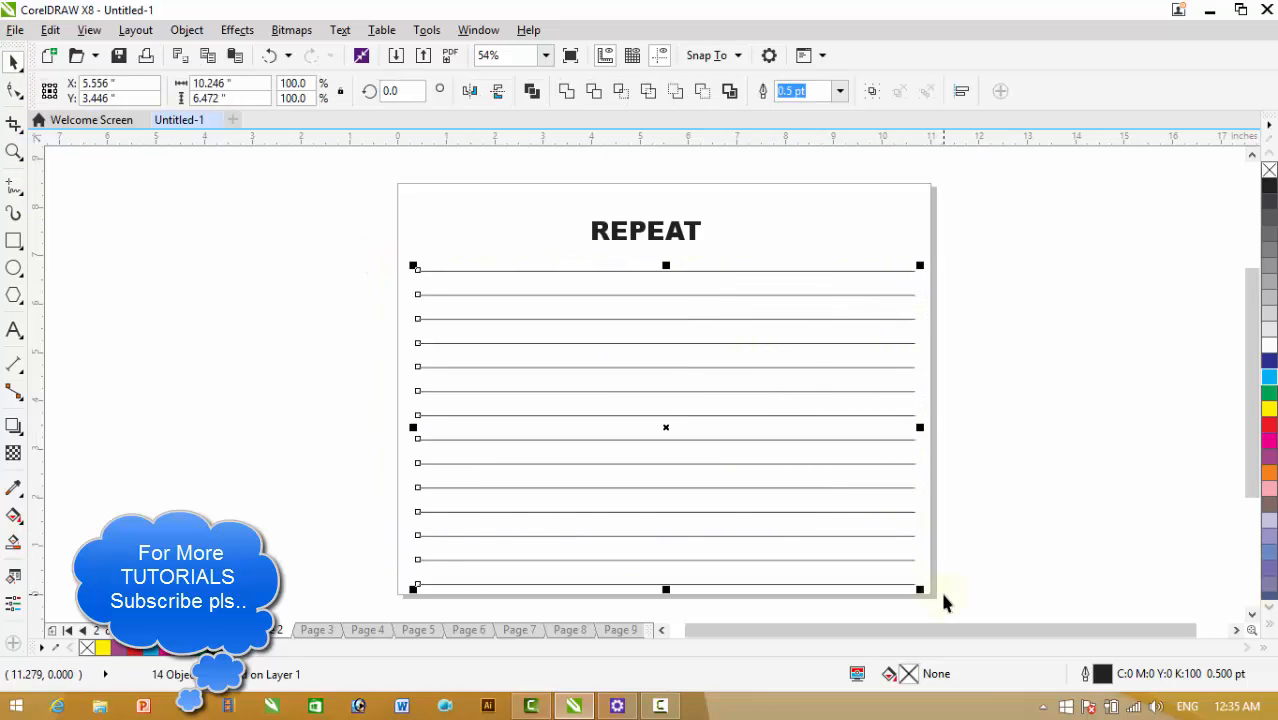
key(Delete)
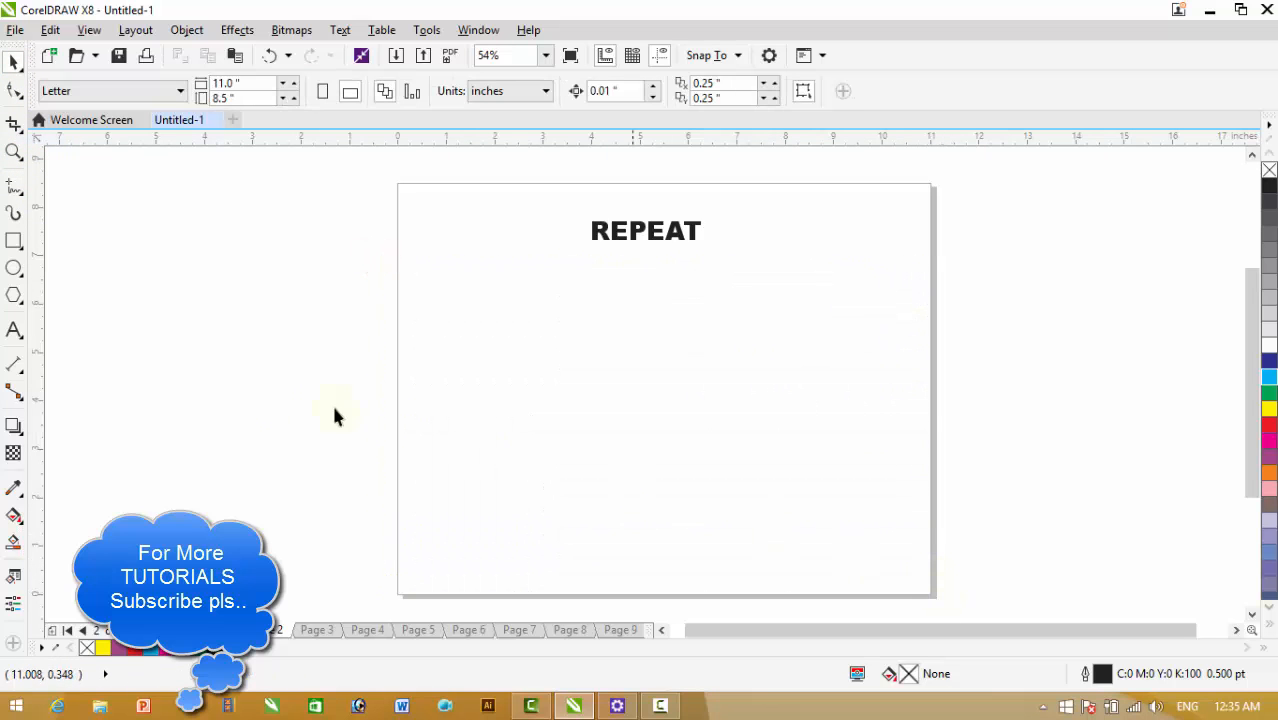
Draw a circle about 1.67 inches in diameter below the REPEAT title, slightly left of the page's centre
click(13, 268)
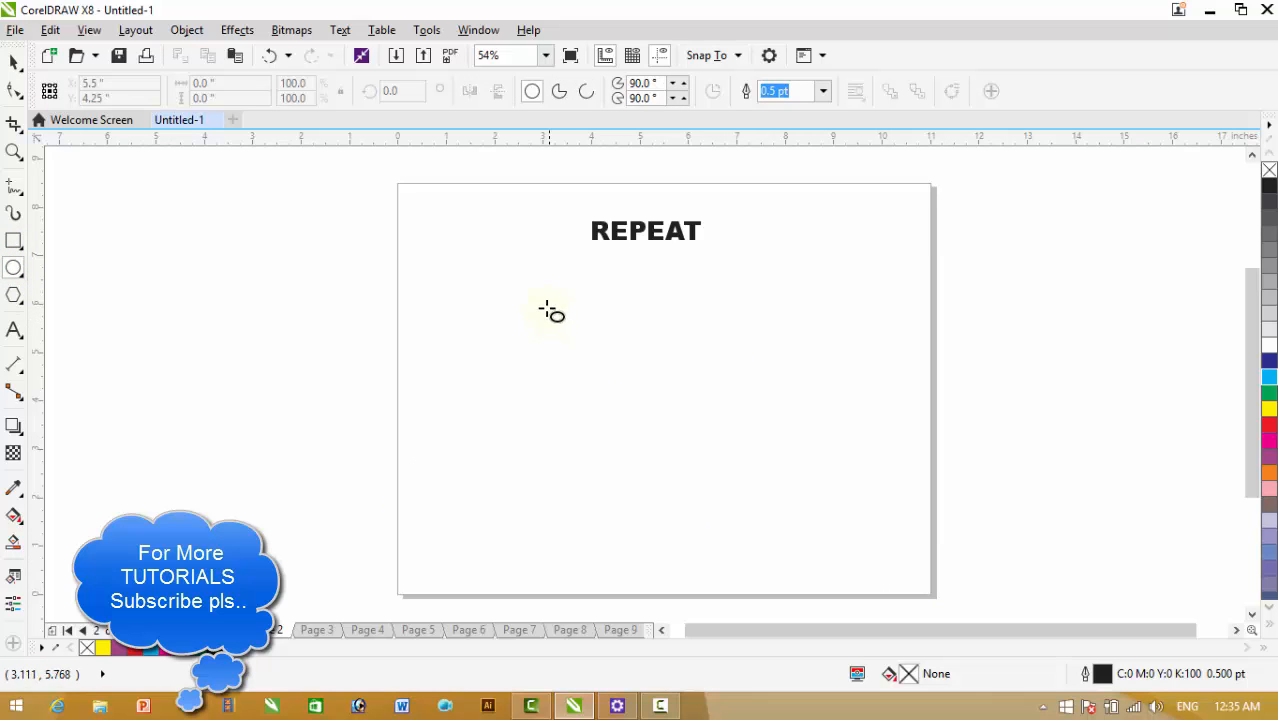
mouse_move(538, 304)
mouse_down()
mouse_move(645, 391)
mouse_move(618, 352)
mouse_up()
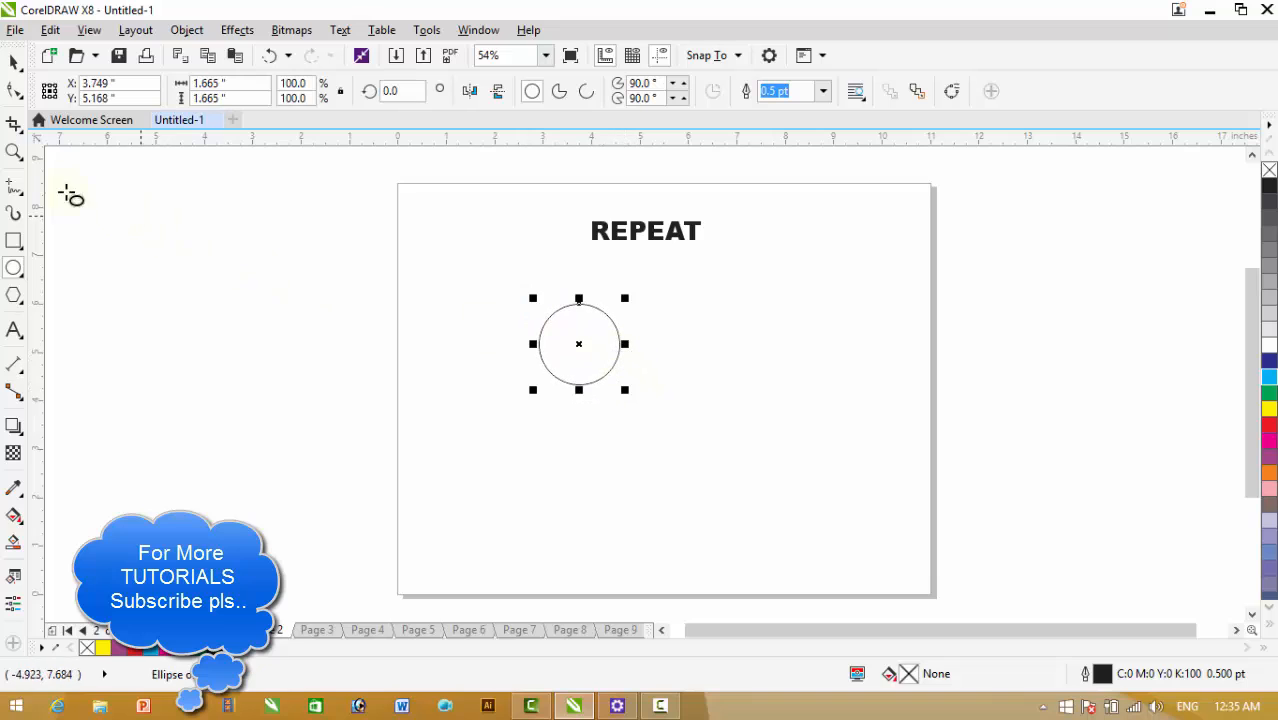
Draw a narrow upright rectangle about 0.35 by 2.34 inches across the circle, extending past its upper and lower edges
click(13, 240)
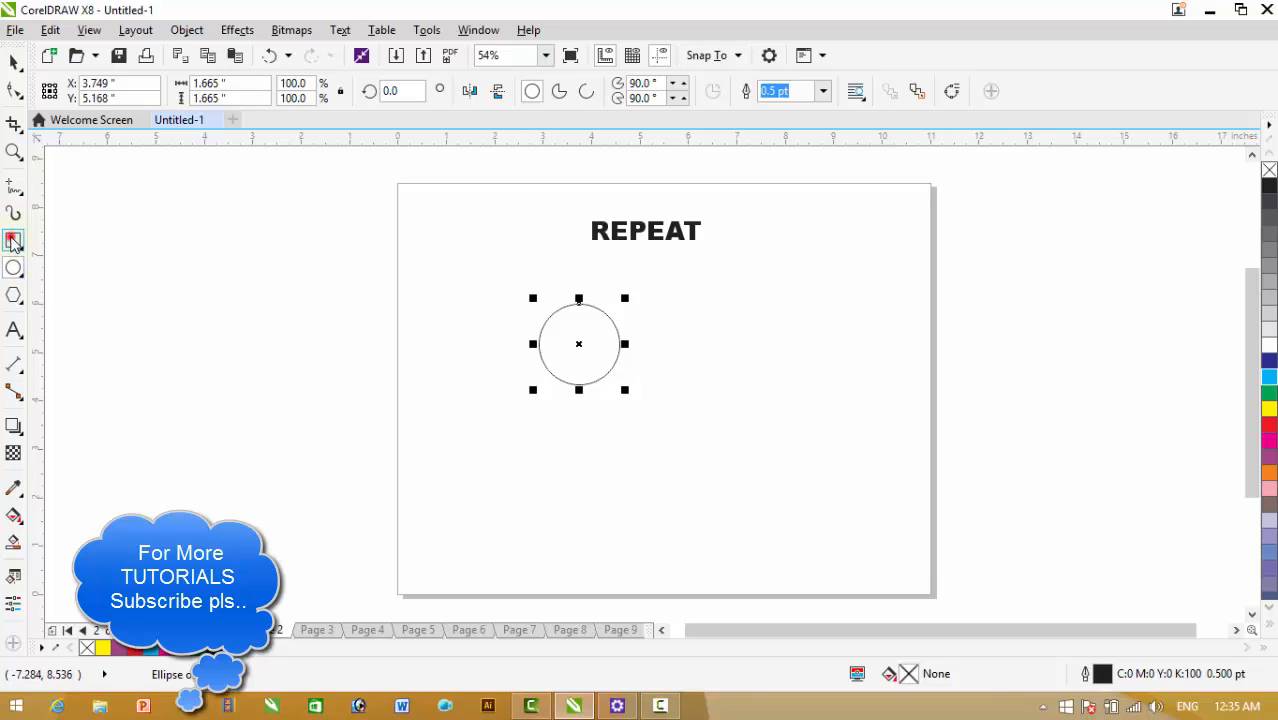
drag(564, 289, 581, 406)
click(14, 152)
drag(498, 290, 702, 421)
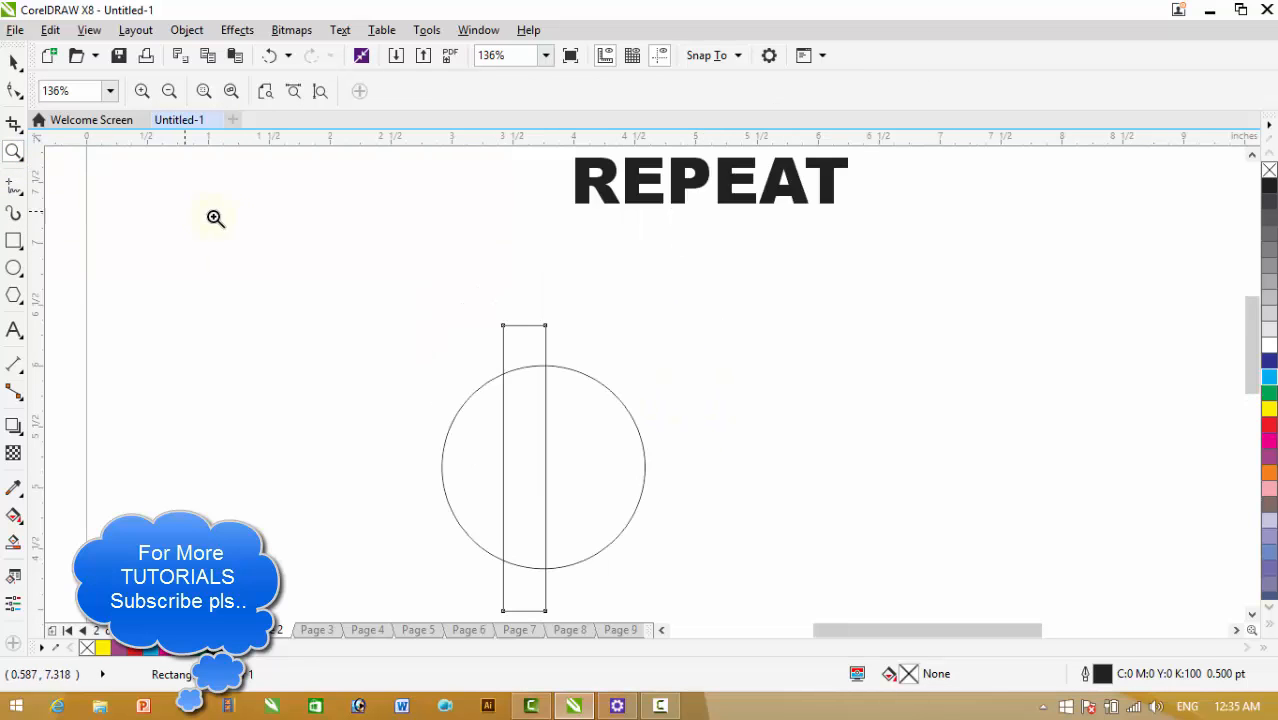
click(345, 283)
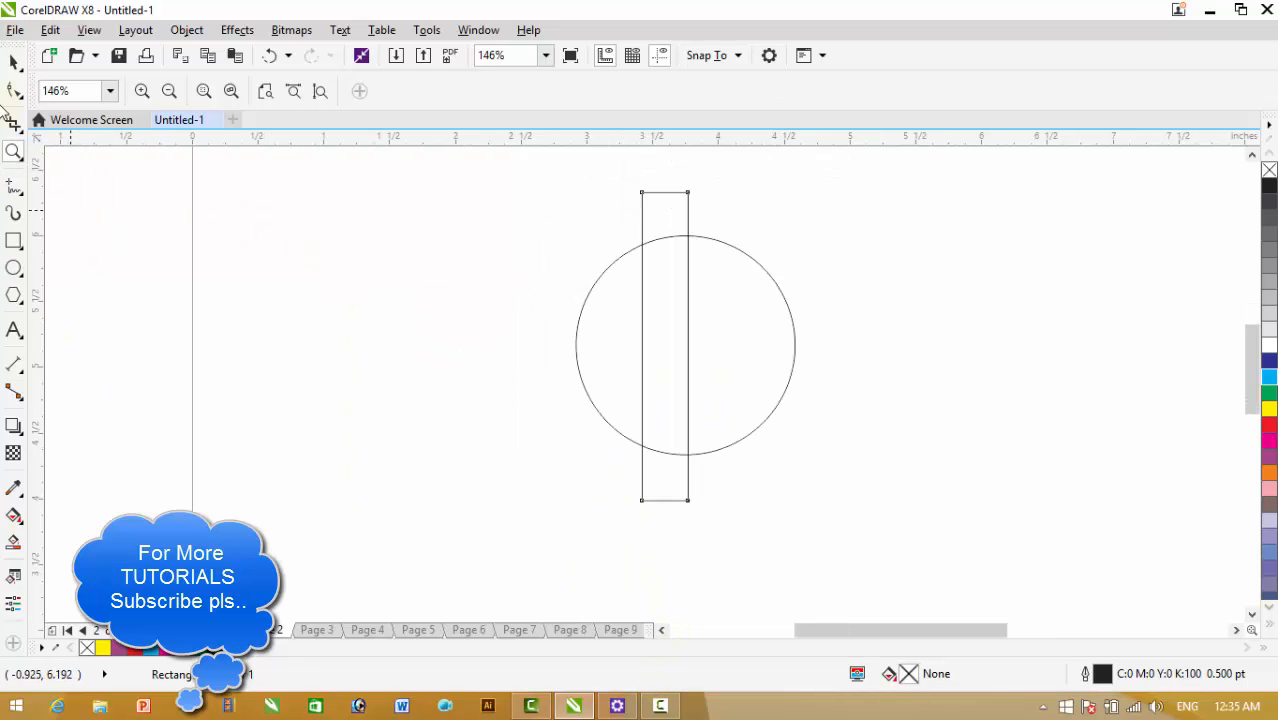
Center the rectangle horizontally on the circle and fill the rectangle with white
click(14, 62)
shift+click(733, 272)
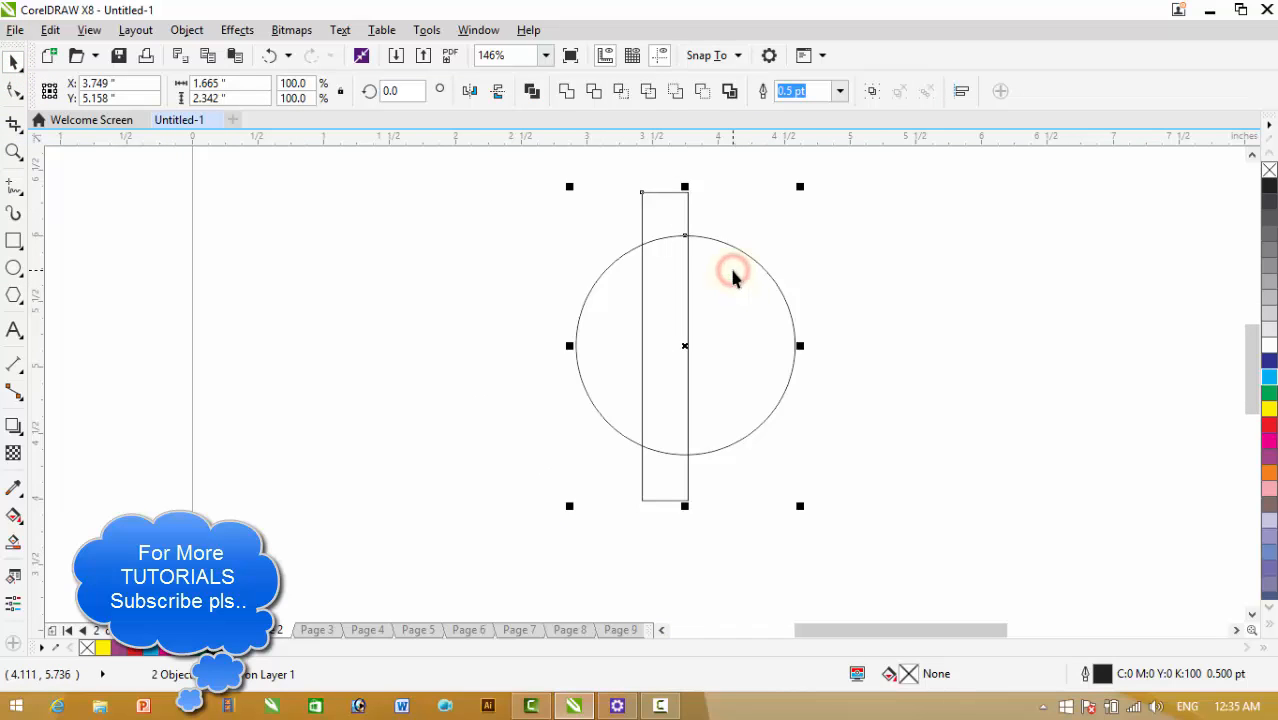
key(c)
click(947, 299)
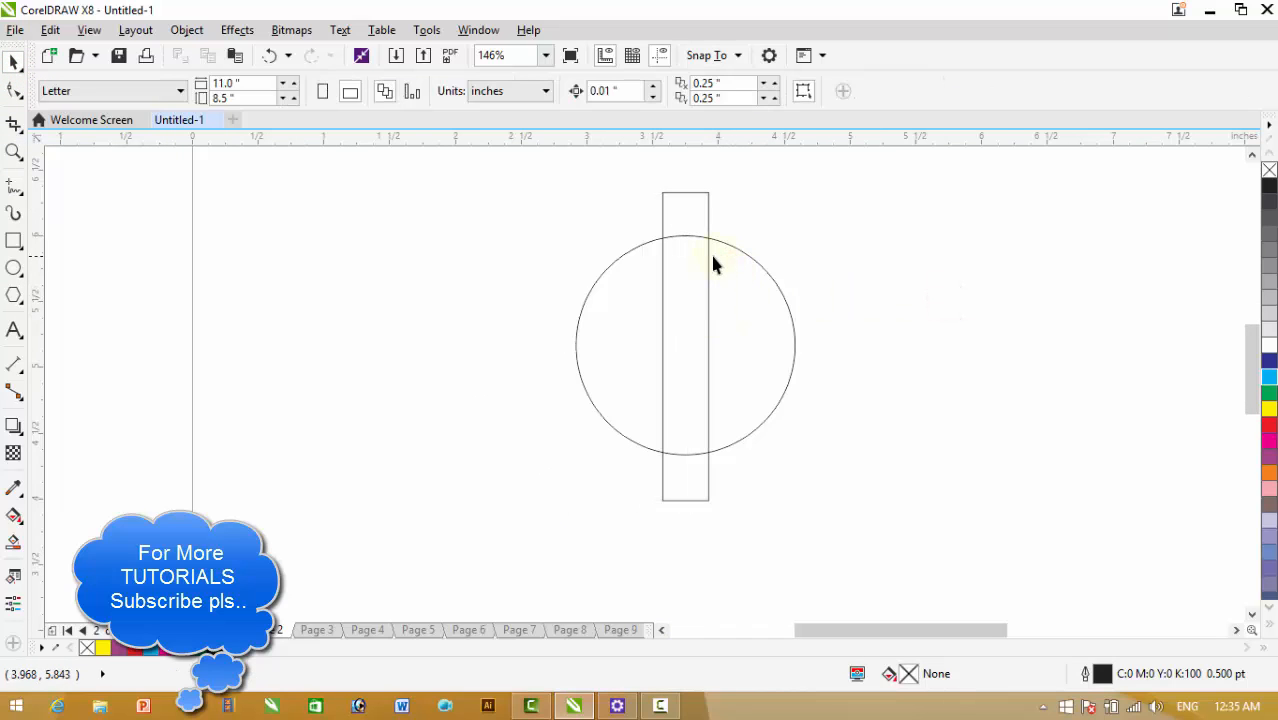
click(698, 265)
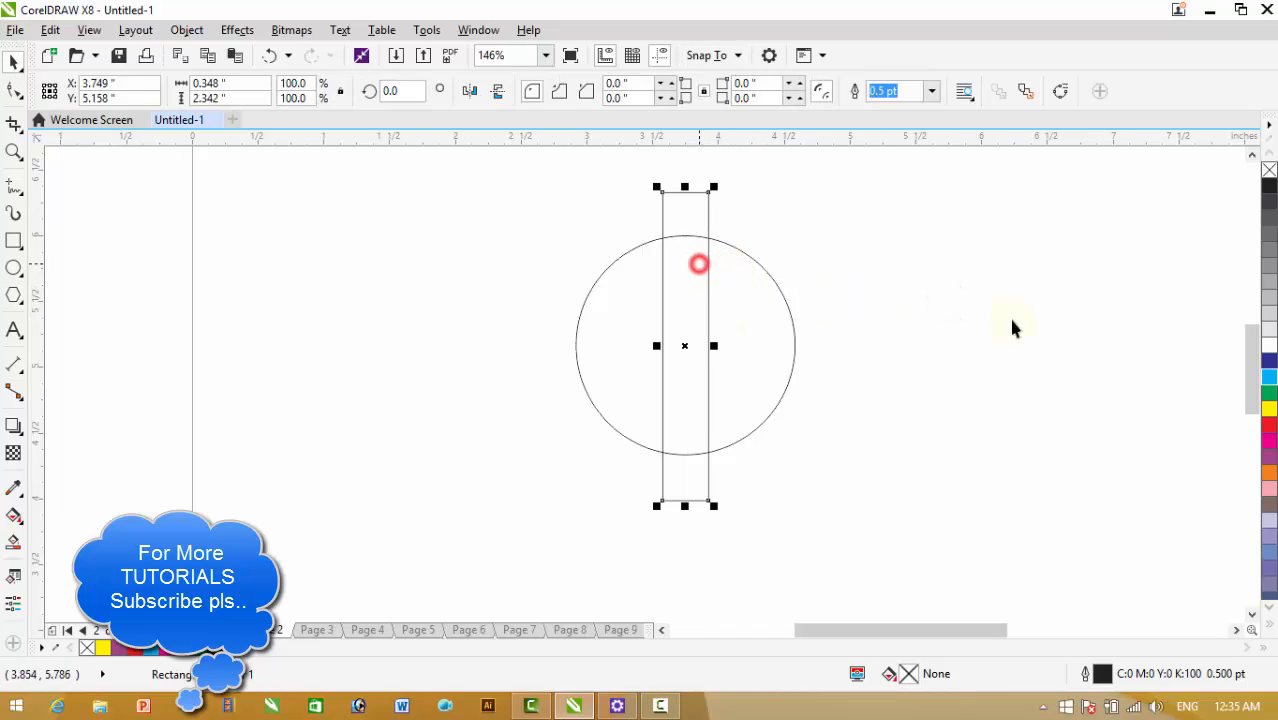
click(1266, 345)
click(1067, 310)
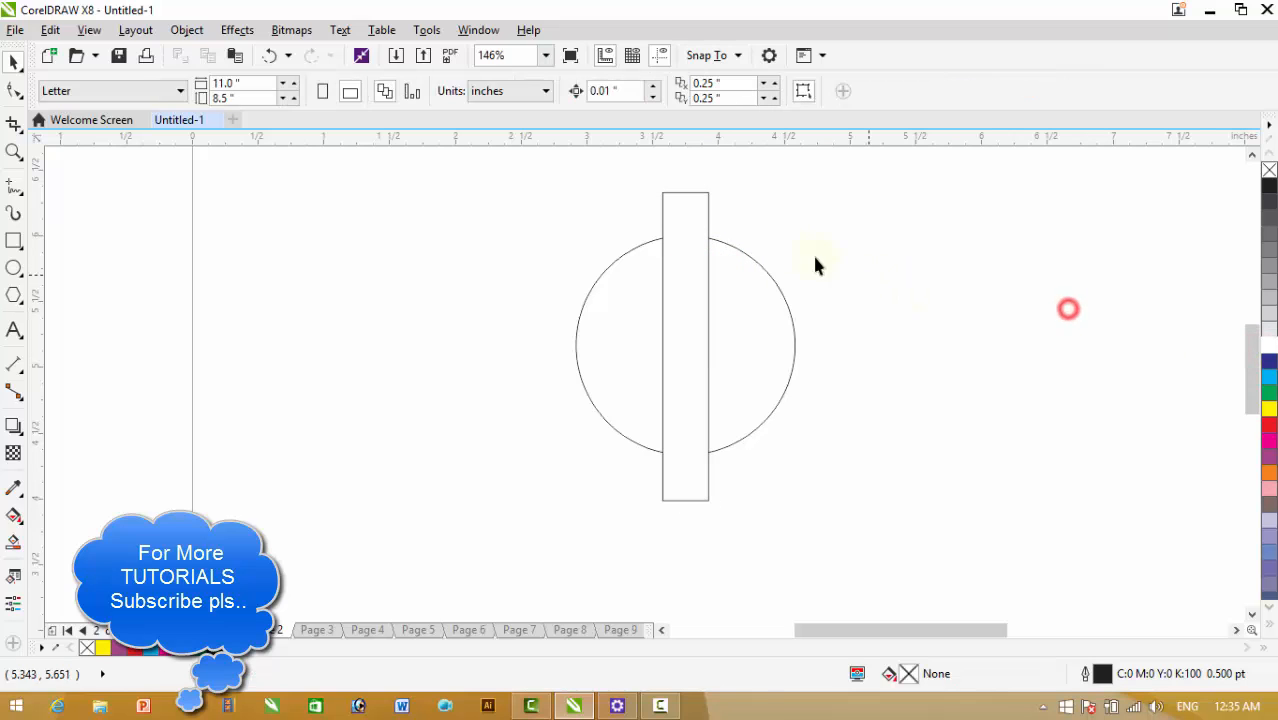
Create a copy of the upright rectangle rotated 30 degrees clockwise about its center, keeping the original
click(673, 218)
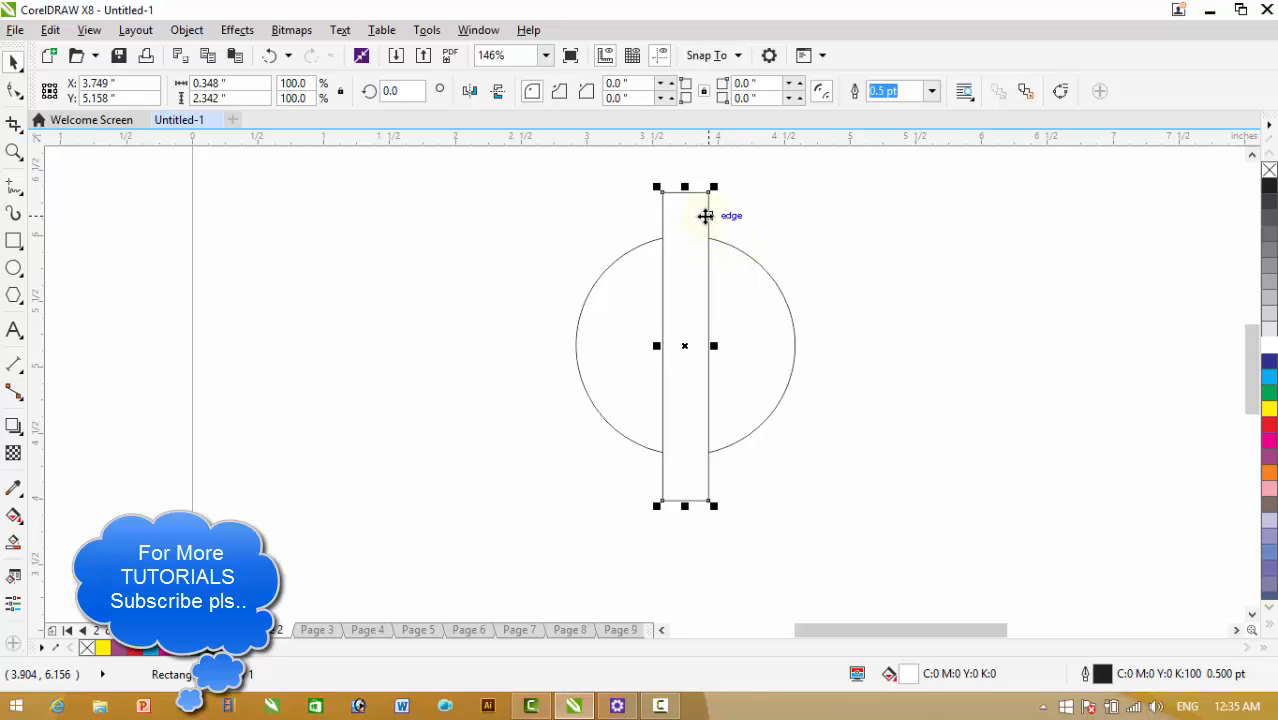
click(706, 216)
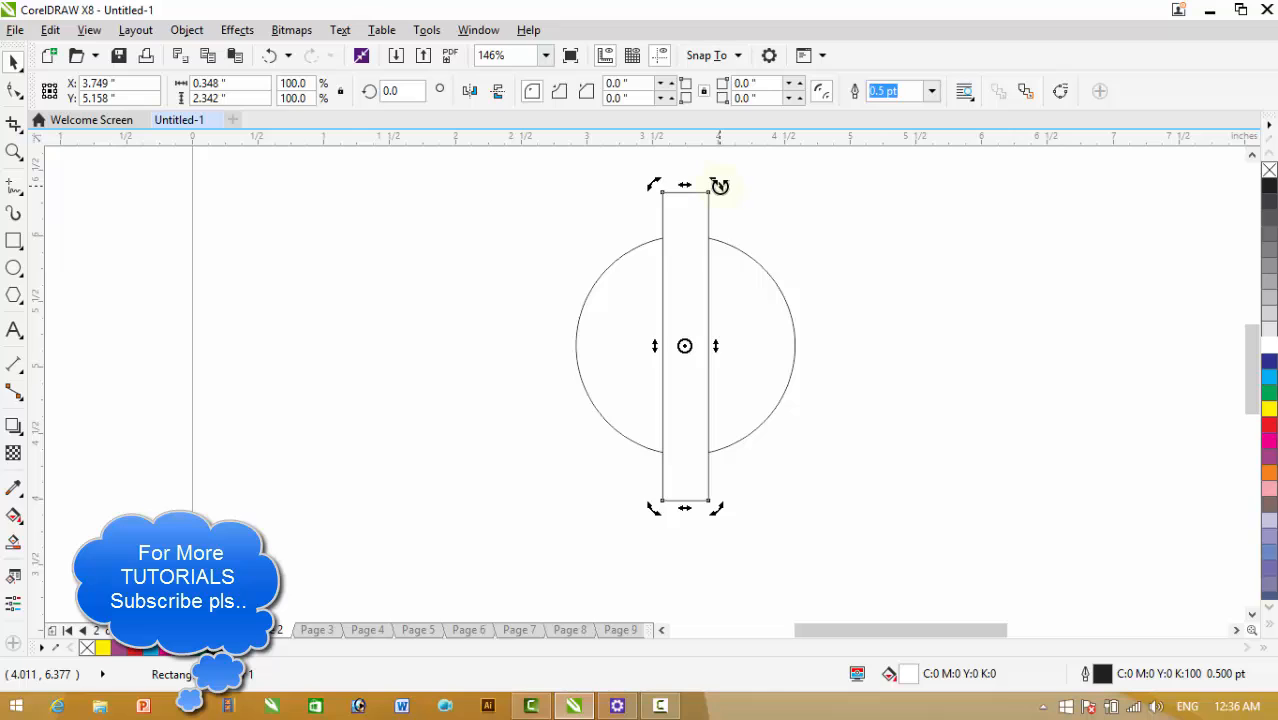
click(836, 232)
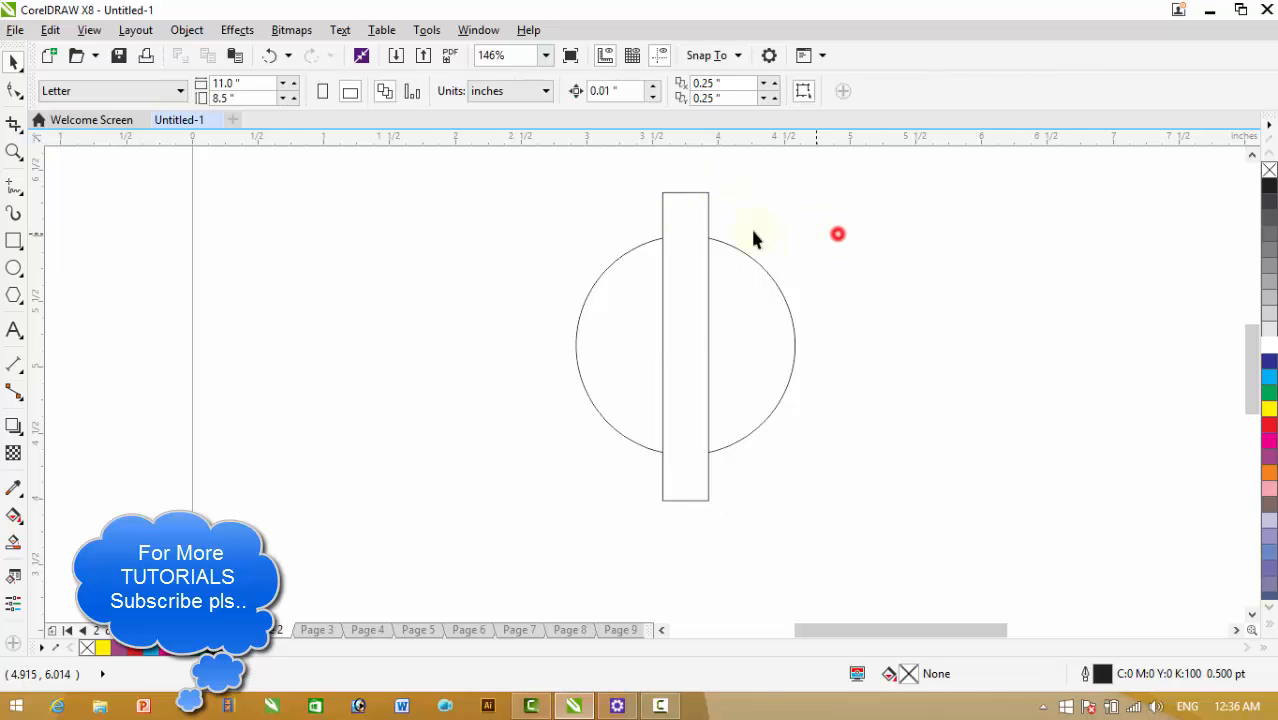
click(679, 212)
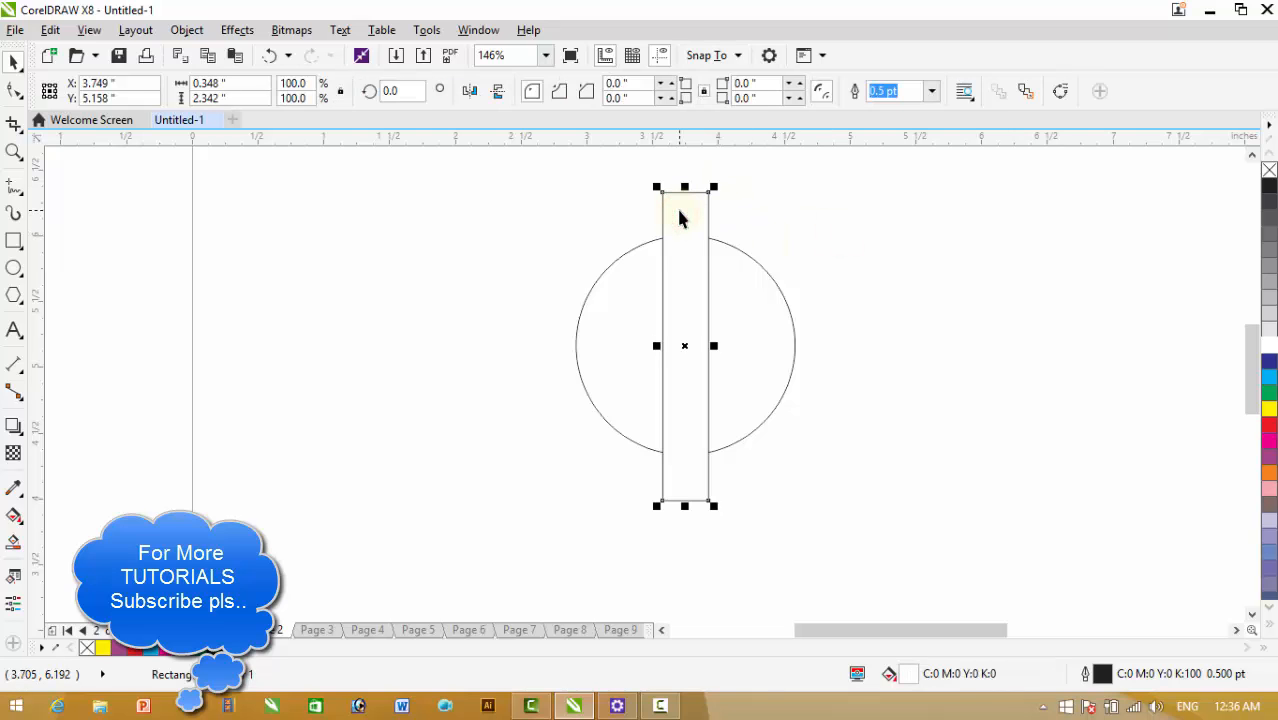
click(679, 209)
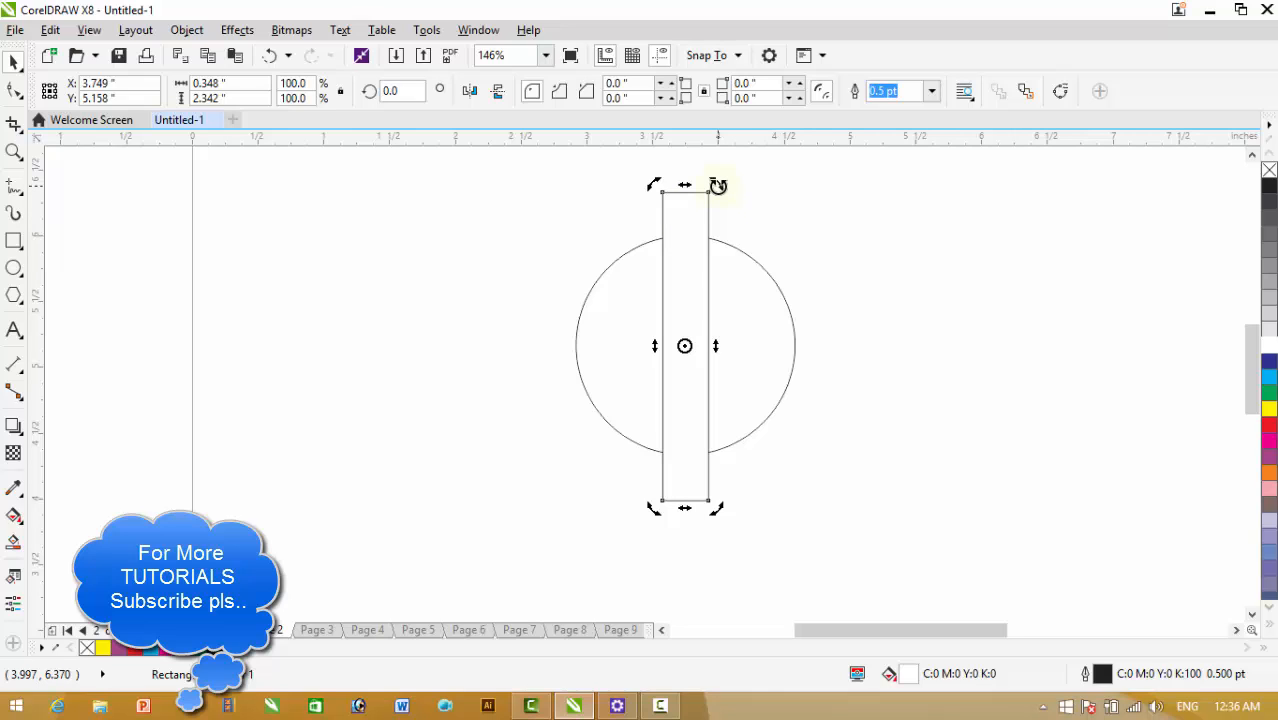
drag(718, 185, 767, 261)
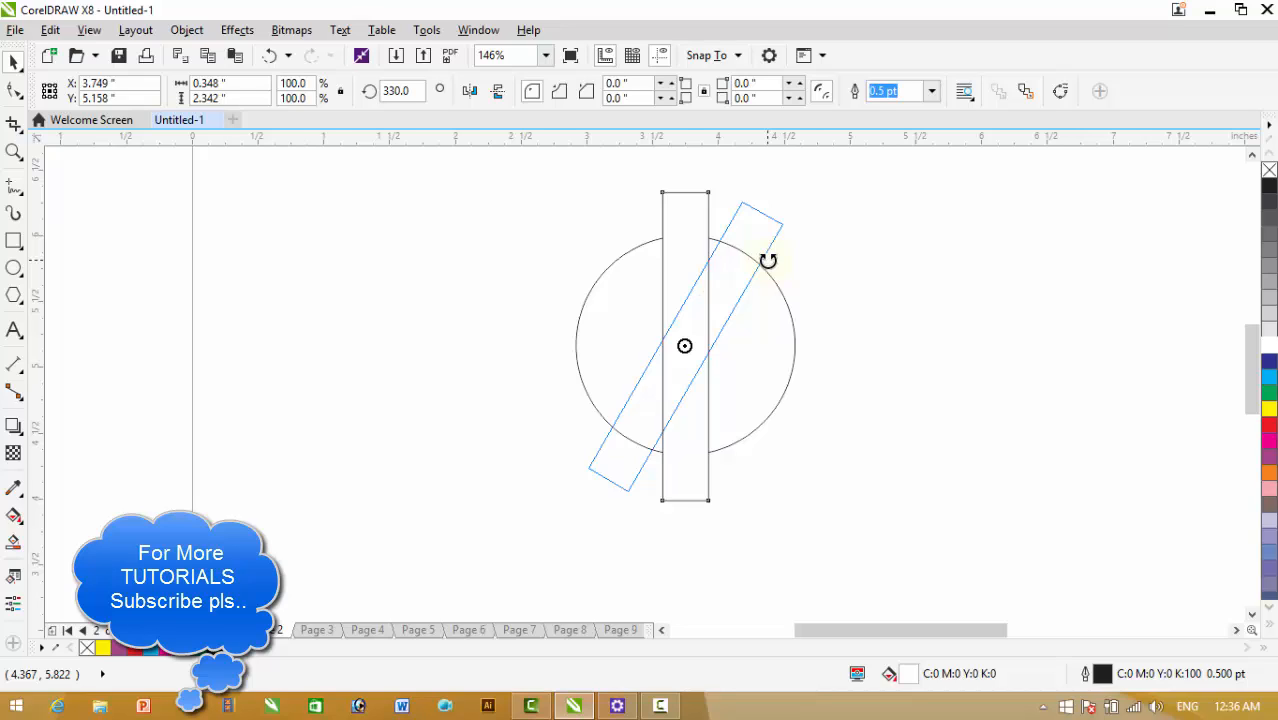
right_click(768, 261)
drag(767, 260, 770, 267)
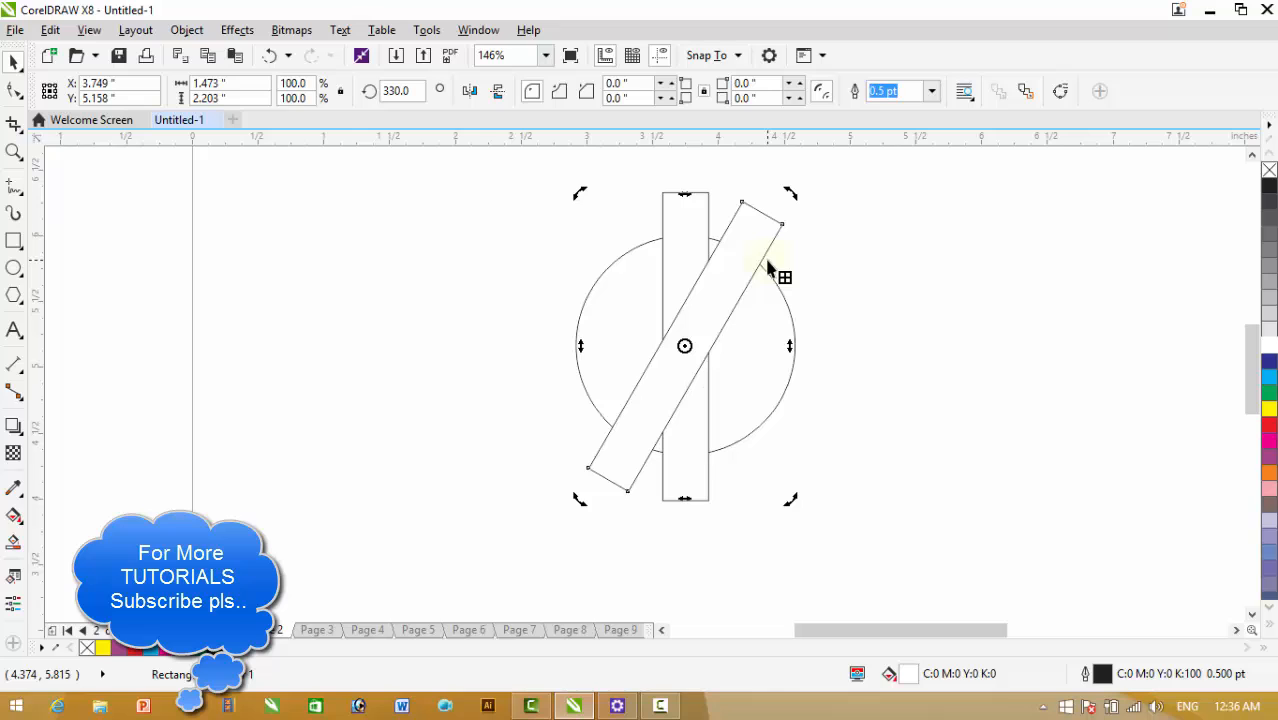
Repeat the rotated duplication four more times to space rectangles evenly all around the circle
key(ctrl+r)
key(ctrl+r)
key(ctrl+r)
key(ctrl+r)
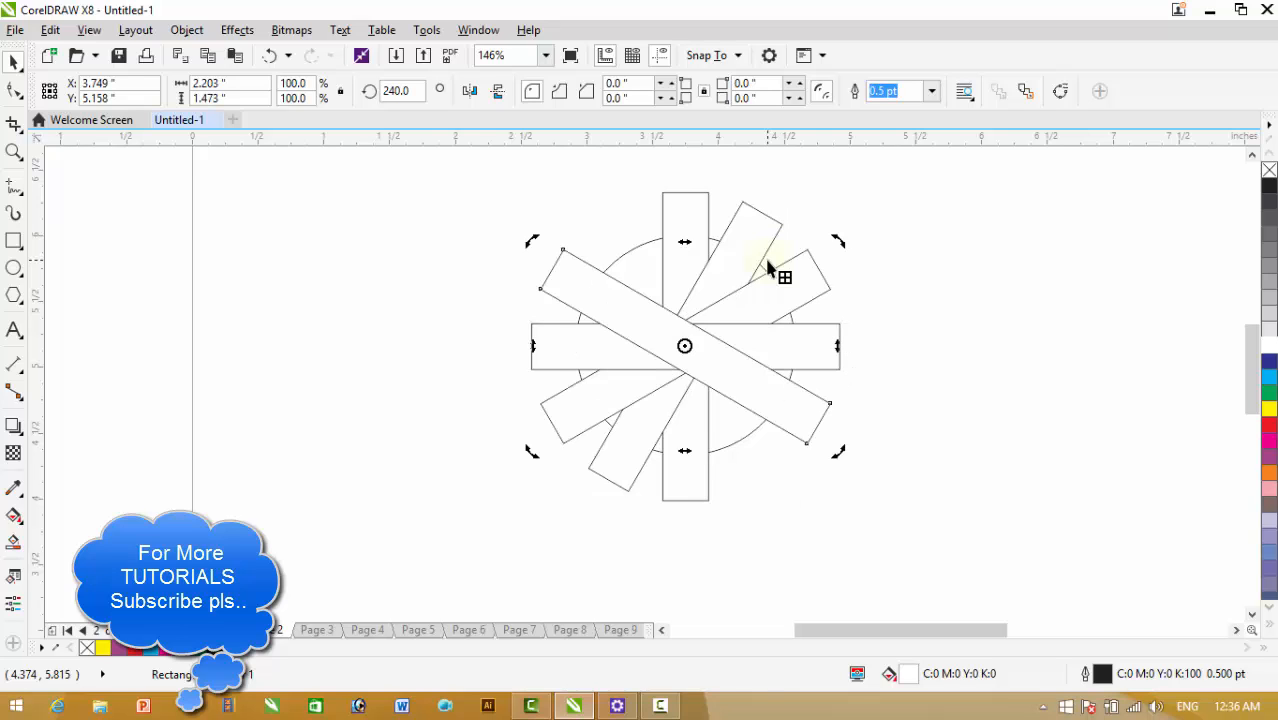
click(887, 215)
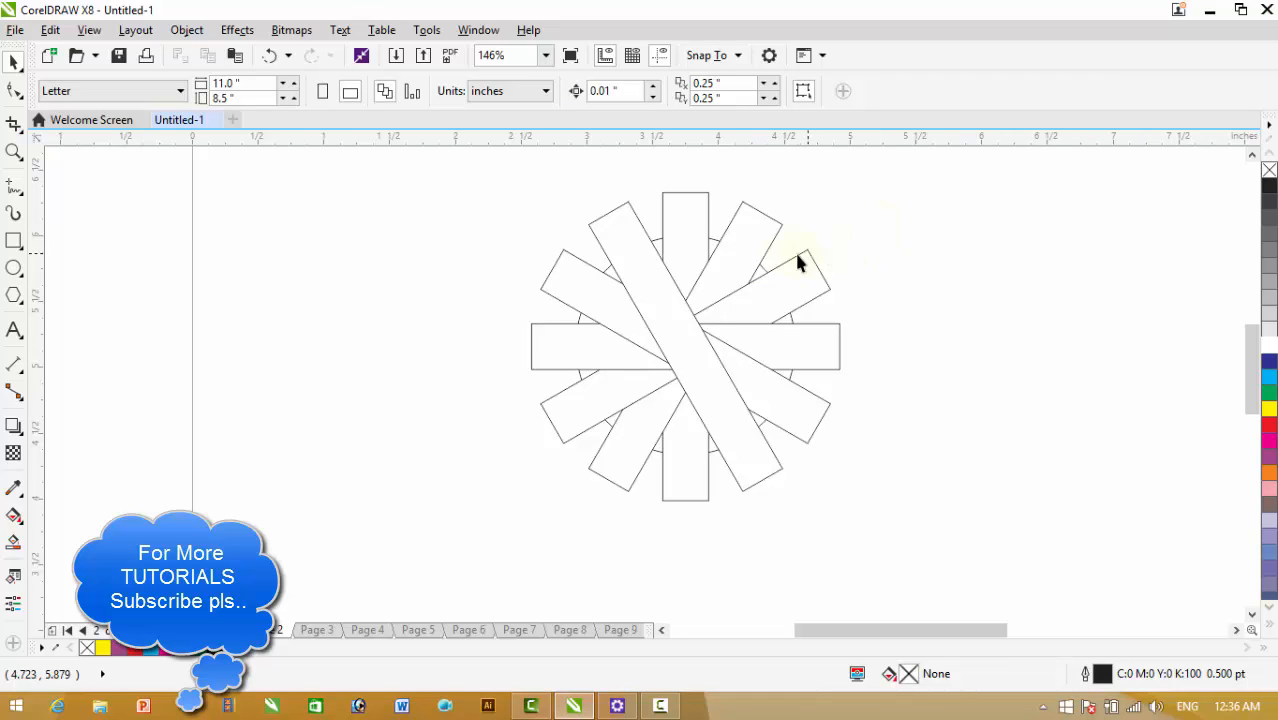
Bring the circle to the front of the page, above the rectangles, and fill it with white
click(762, 269)
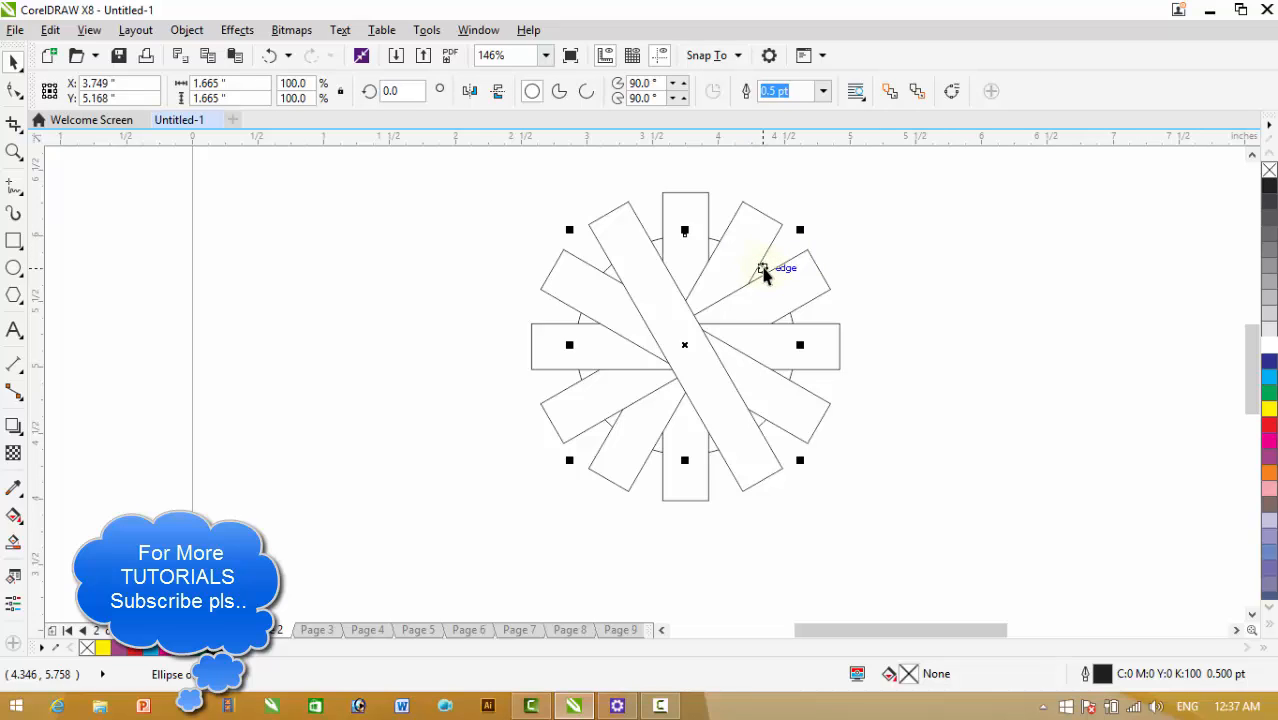
right_click(764, 270)
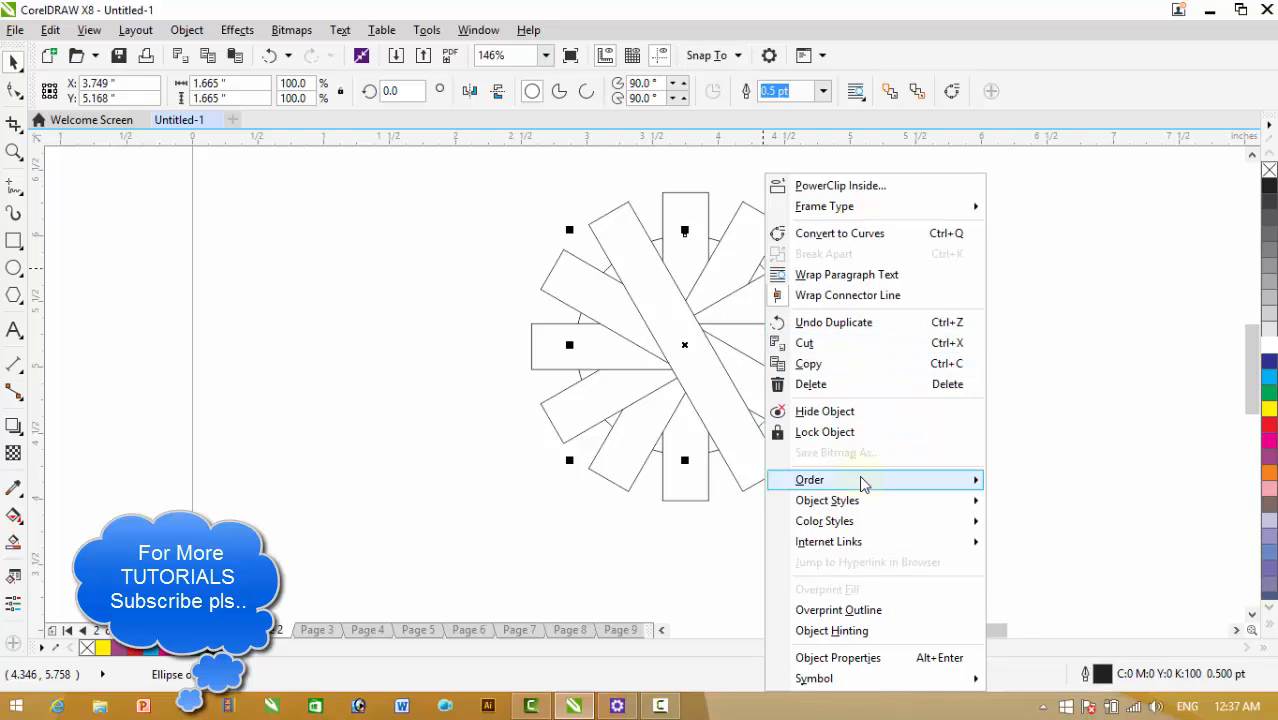
mouse_move(870, 480)
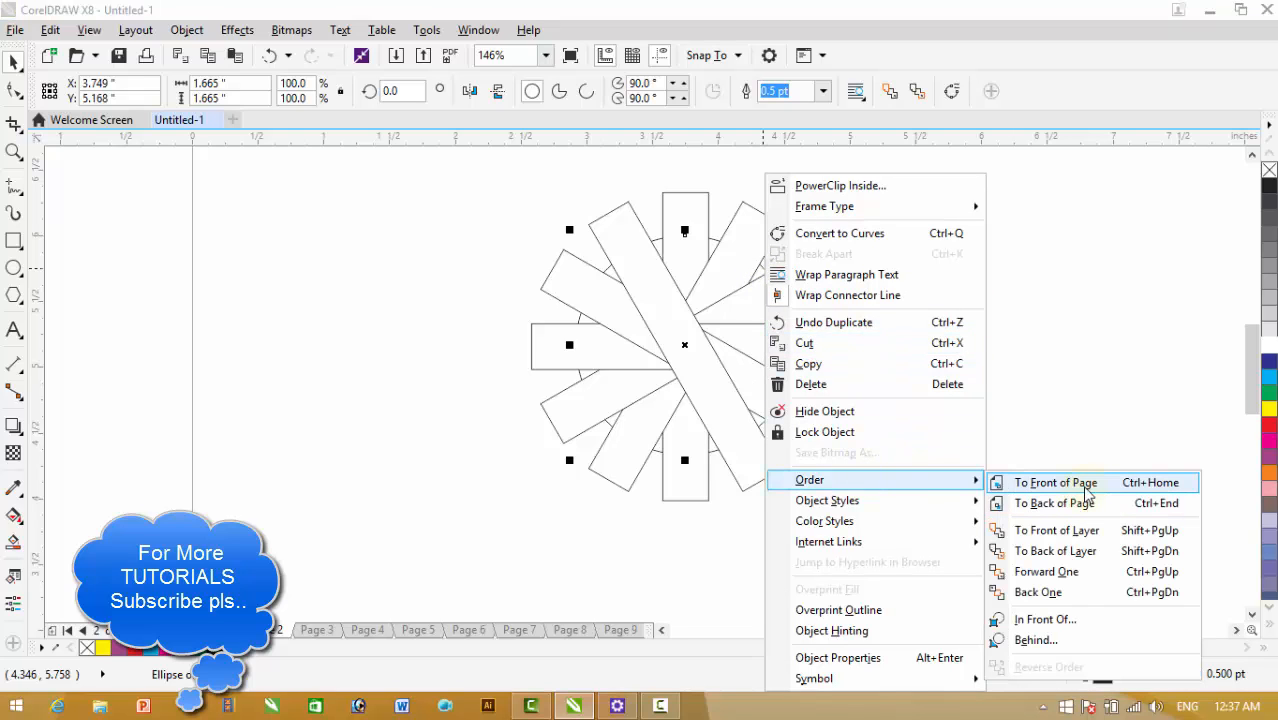
click(1064, 482)
click(1008, 392)
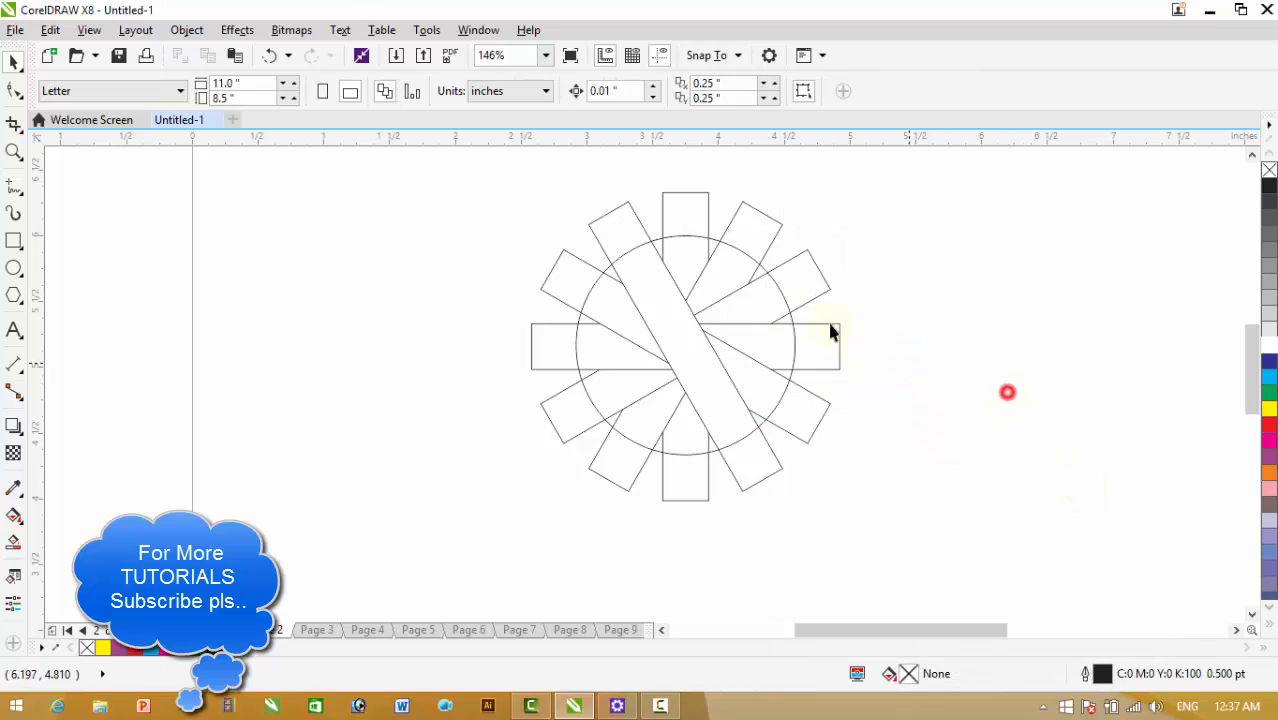
click(765, 267)
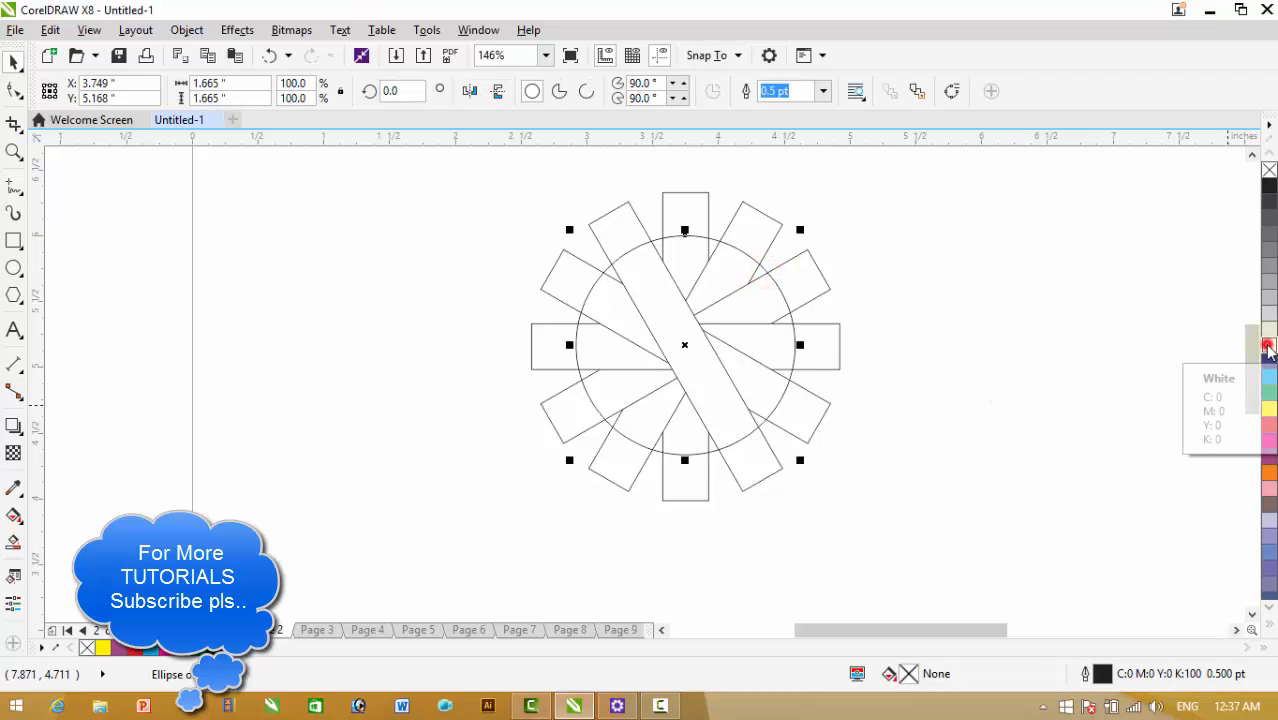
click(1268, 345)
click(1033, 330)
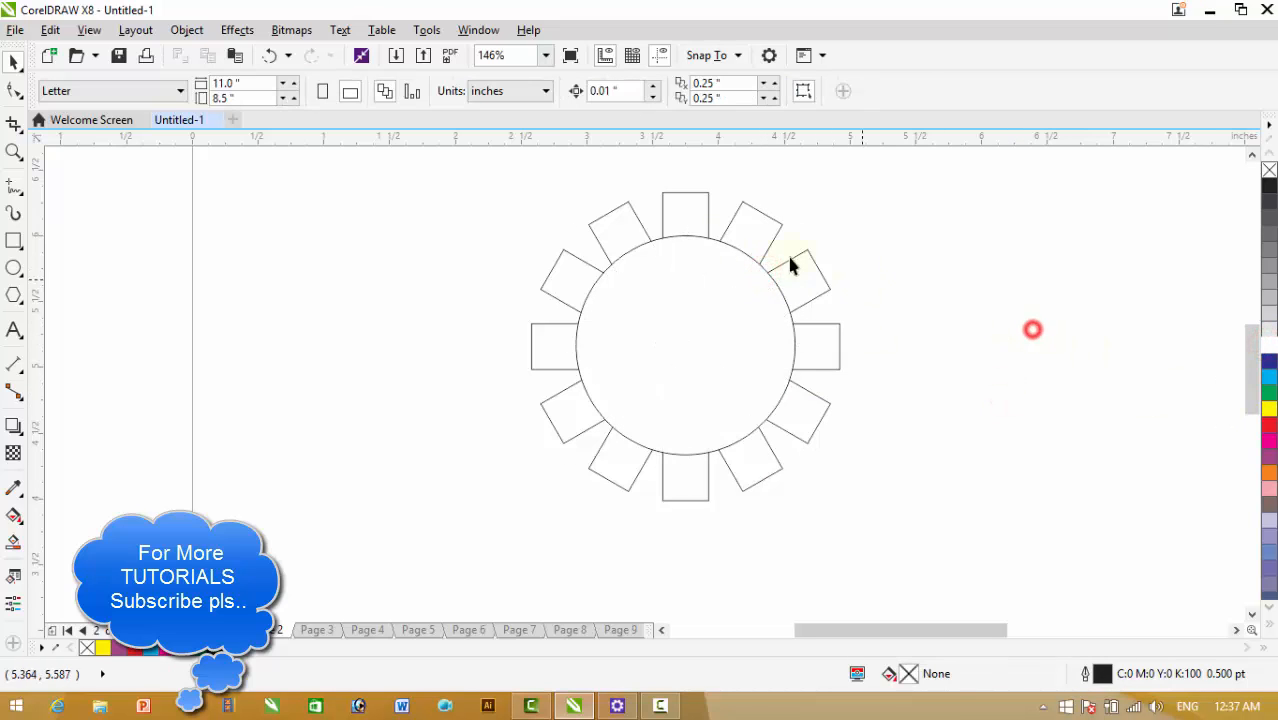
Select the circle with all the rectangles and weld them into a single gear-shaped curve
click(425, 172)
drag(425, 172, 860, 524)
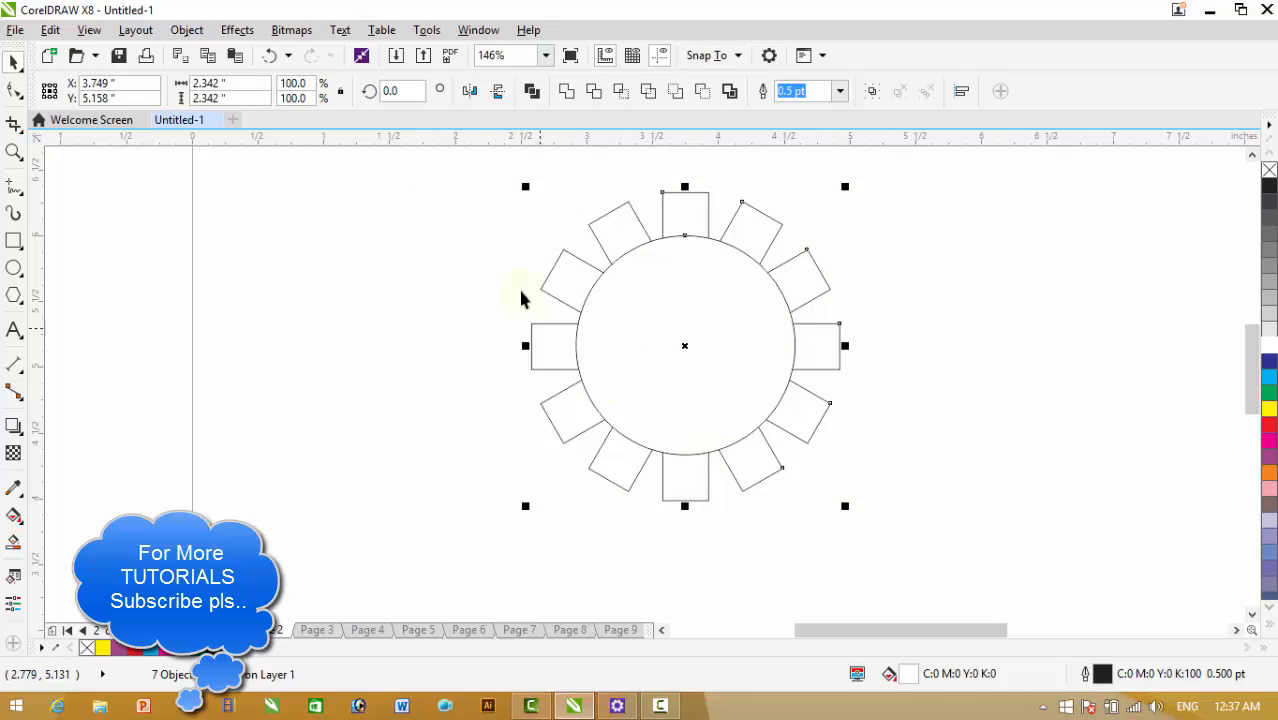
click(567, 95)
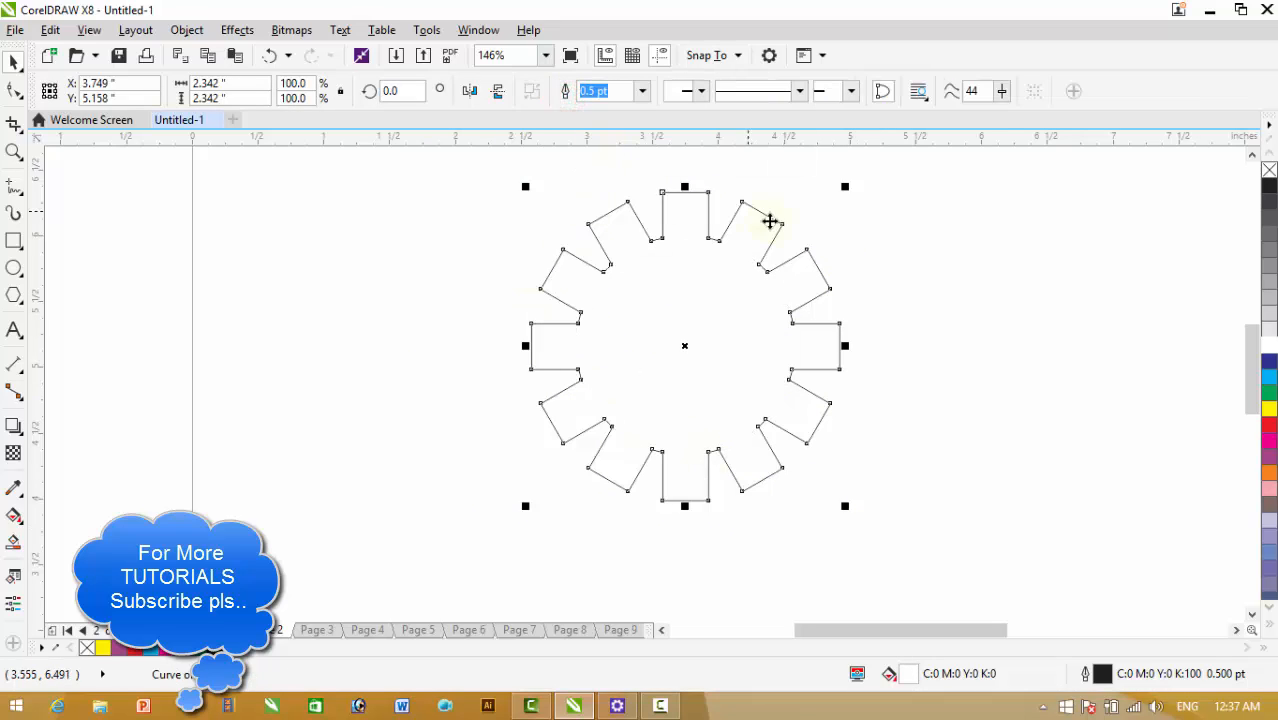
click(838, 226)
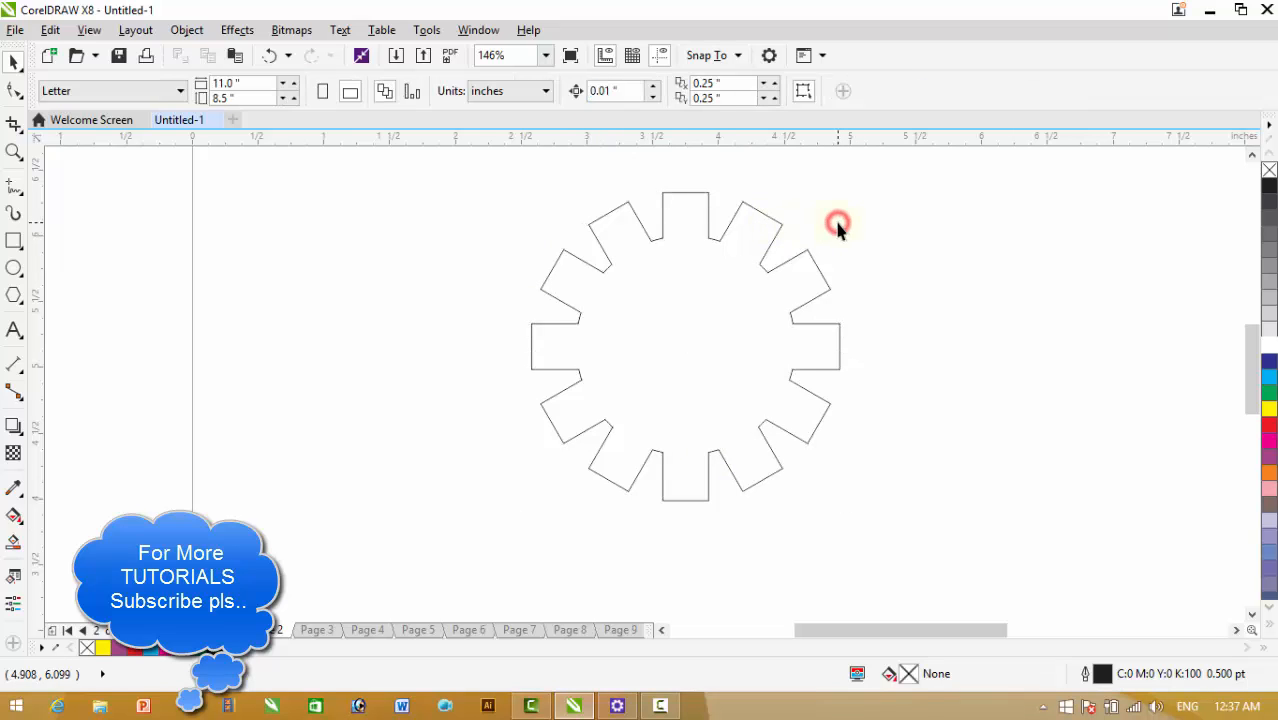
Select the welded gear shape below the REPEAT title
click(781, 230)
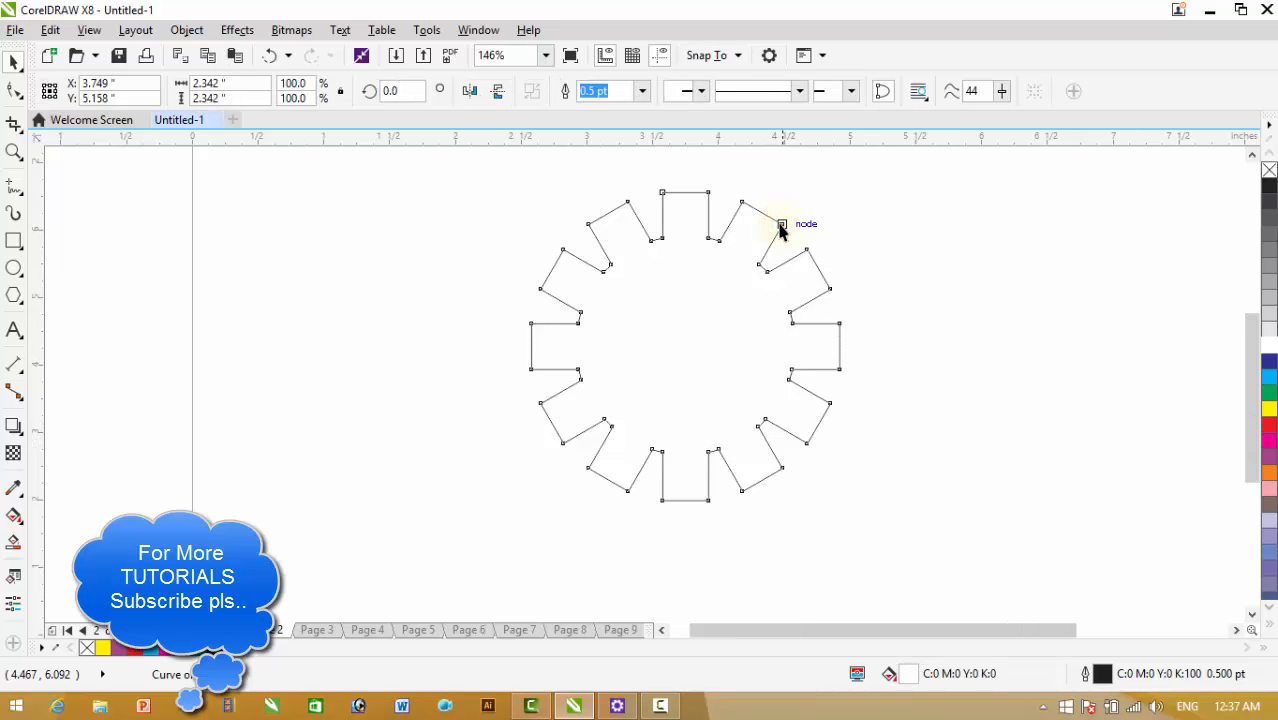
scroll(781, 230, down, 2)
scroll(920, 266, up, 2)
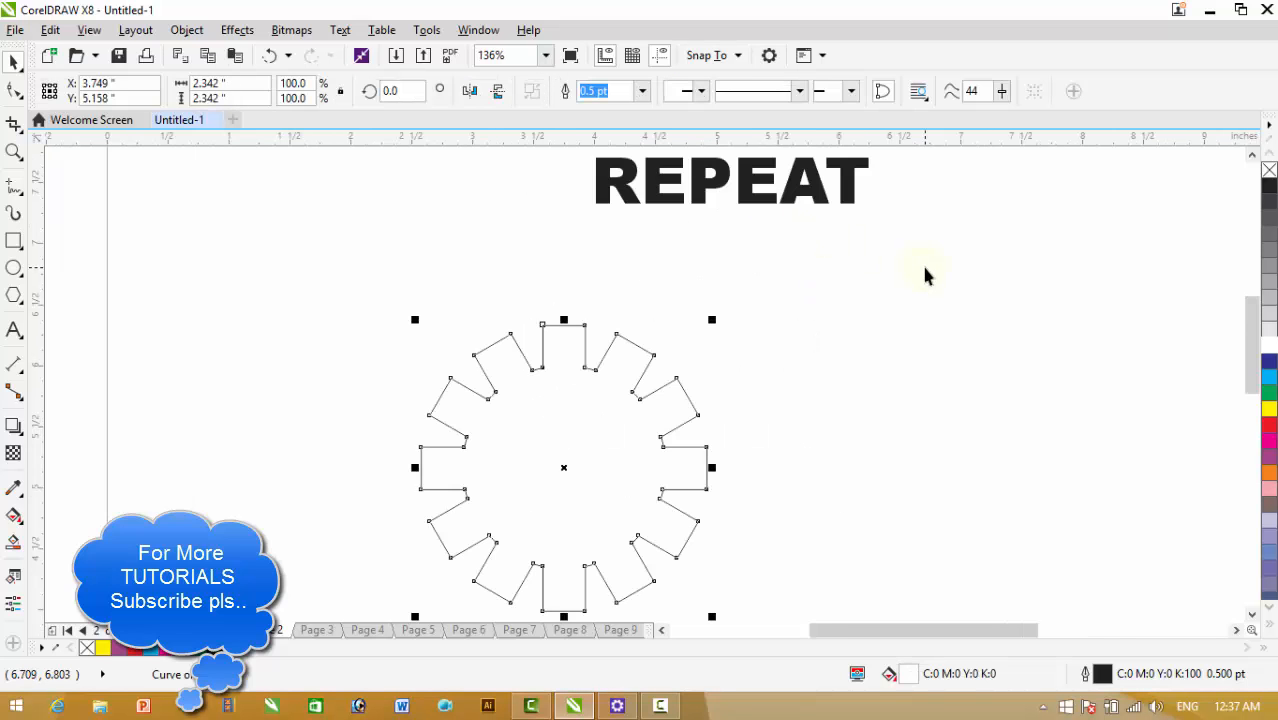
scroll(921, 262, down, 2)
click(950, 284)
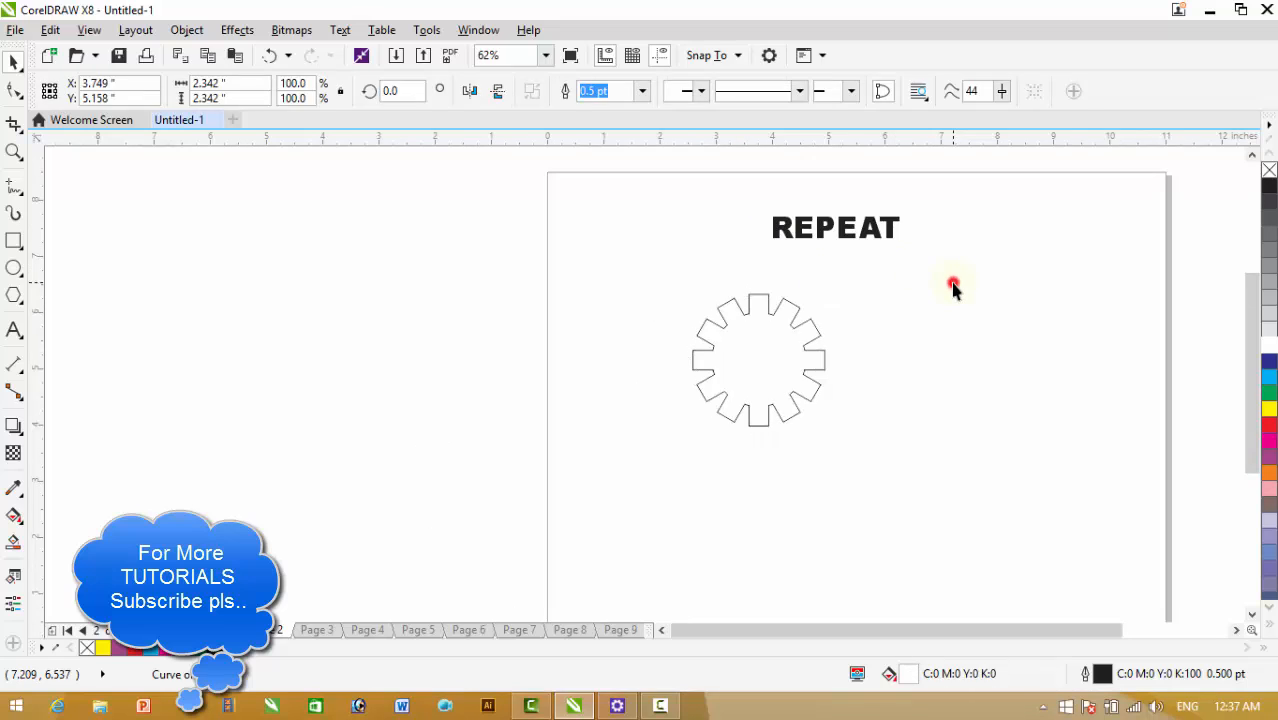
click(820, 334)
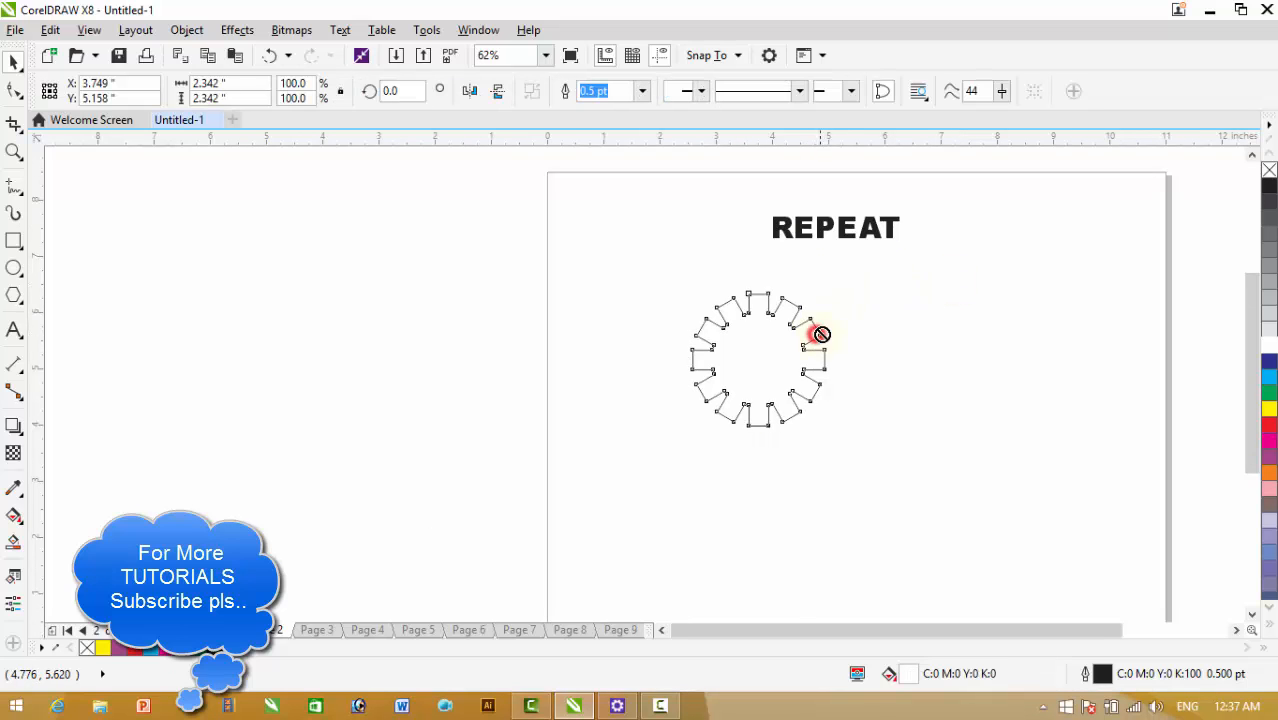